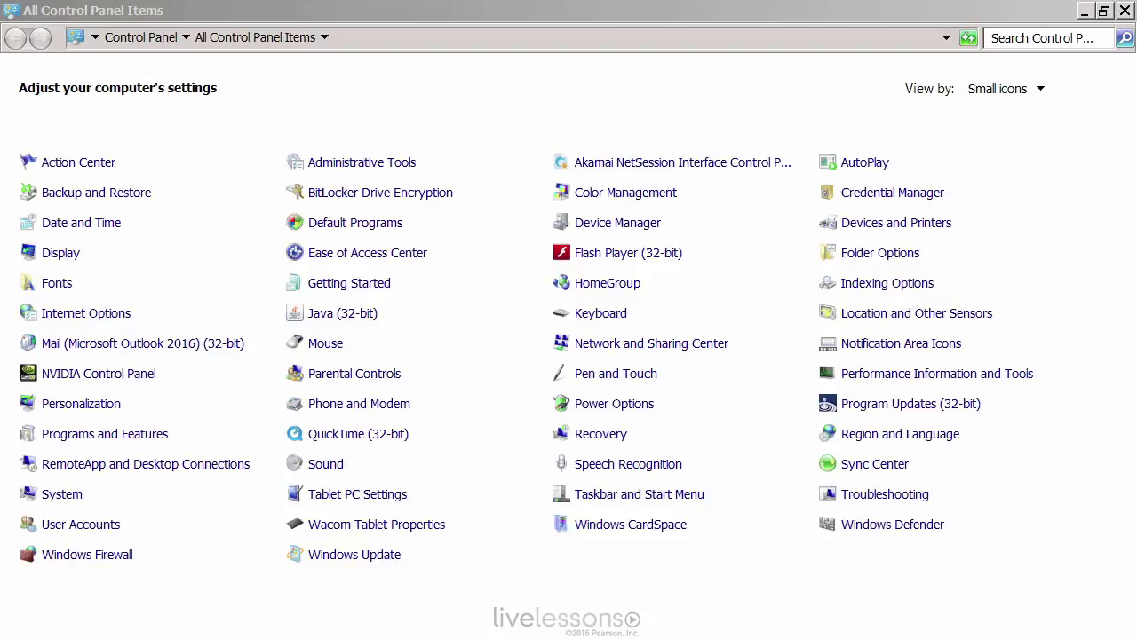
- Open the User Accounts page from All Control Panel Items
{"action": "left_click", "coordinate": [525, 12]}
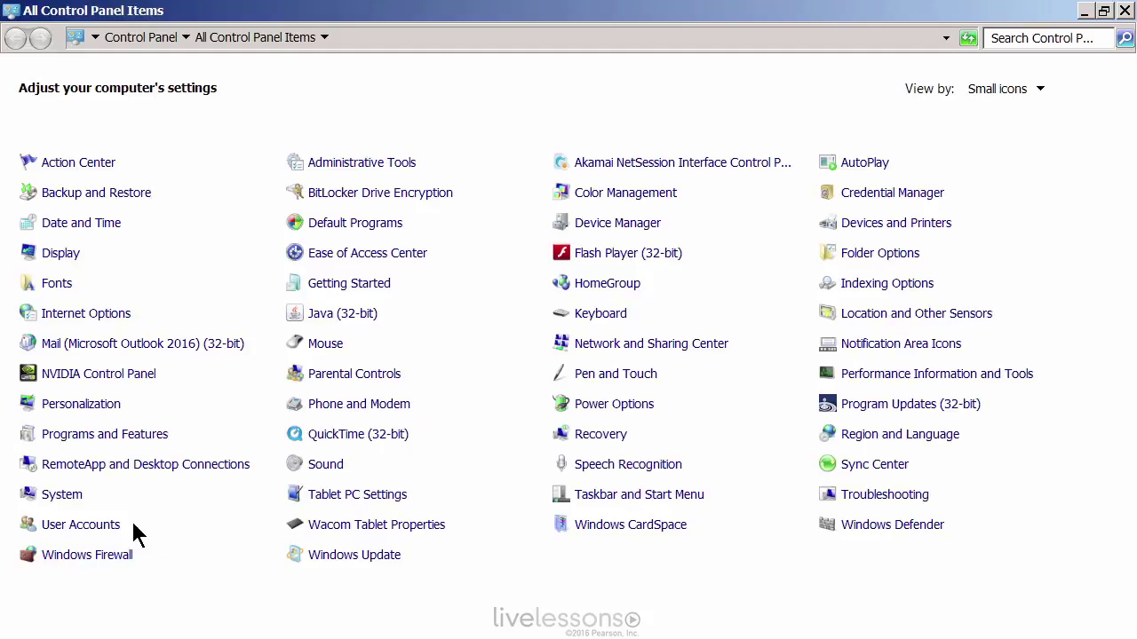
{"action": "left_click", "coordinate": [71, 526]}
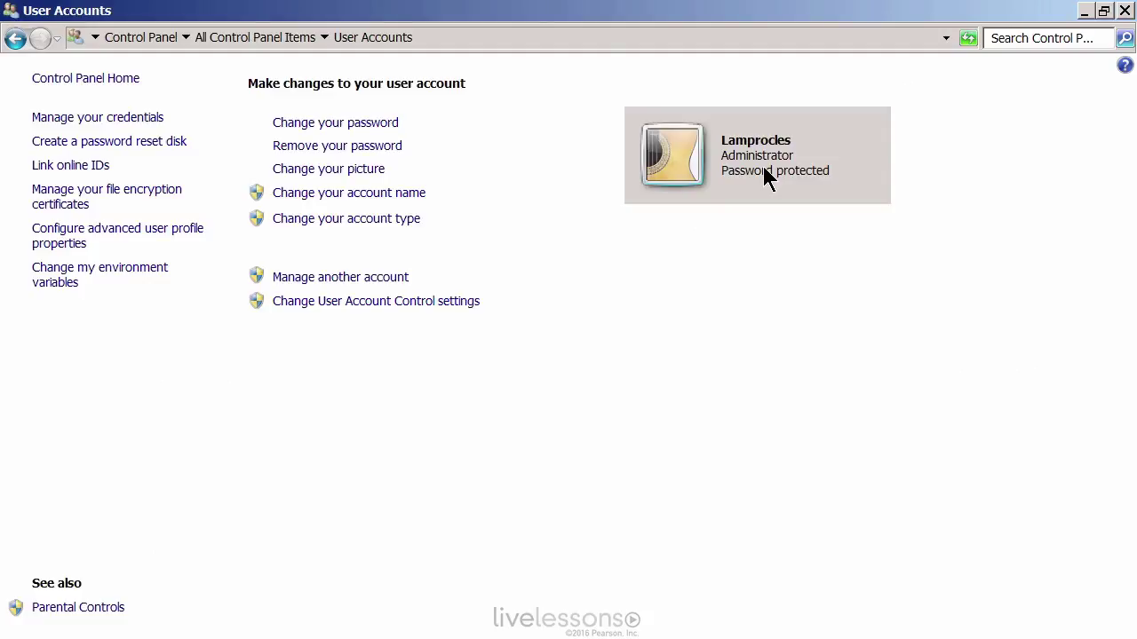
- Go to Manage another account, check the Guest entry, and open the Create New Account page
{"action": "key", "text": "Tab"}
{"action": "key", "text": "Tab"}
{"action": "key", "text": "Tab"}
{"action": "key", "text": "Tab"}
{"action": "key", "text": "Tab"}
{"action": "key", "text": "Tab"}
{"action": "key", "text": "Return"}
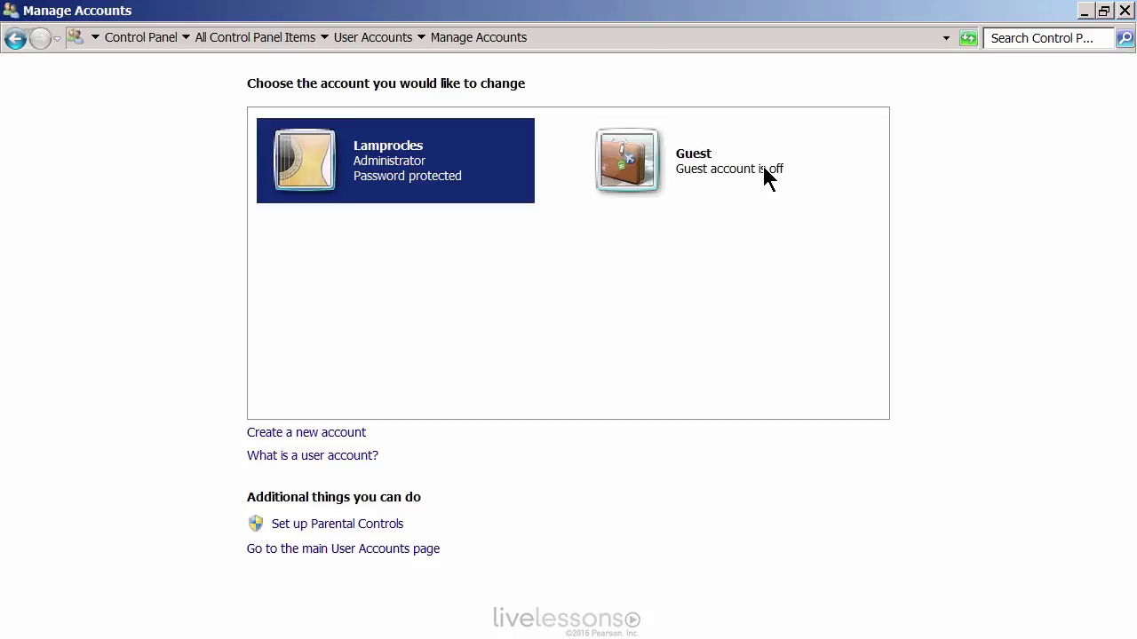
{"action": "left_click", "coordinate": [767, 177]}
{"action": "key", "text": "Return"}
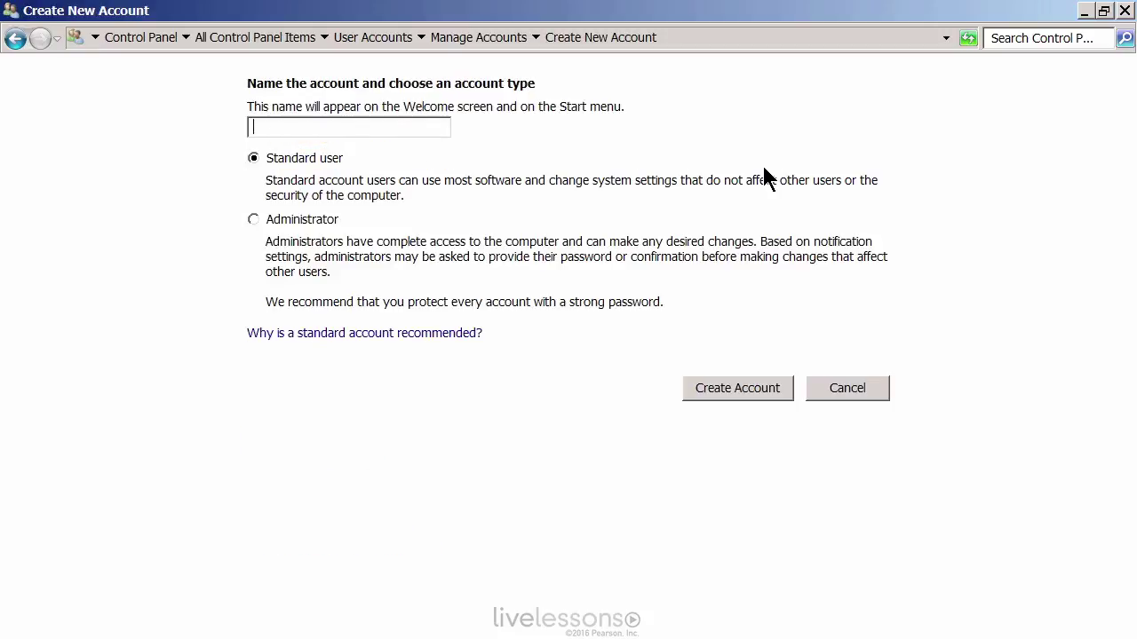
- Create a new Standard user account named testuser8
{"action": "type", "text": "testuser8"}
{"action": "key", "text": "Down"}
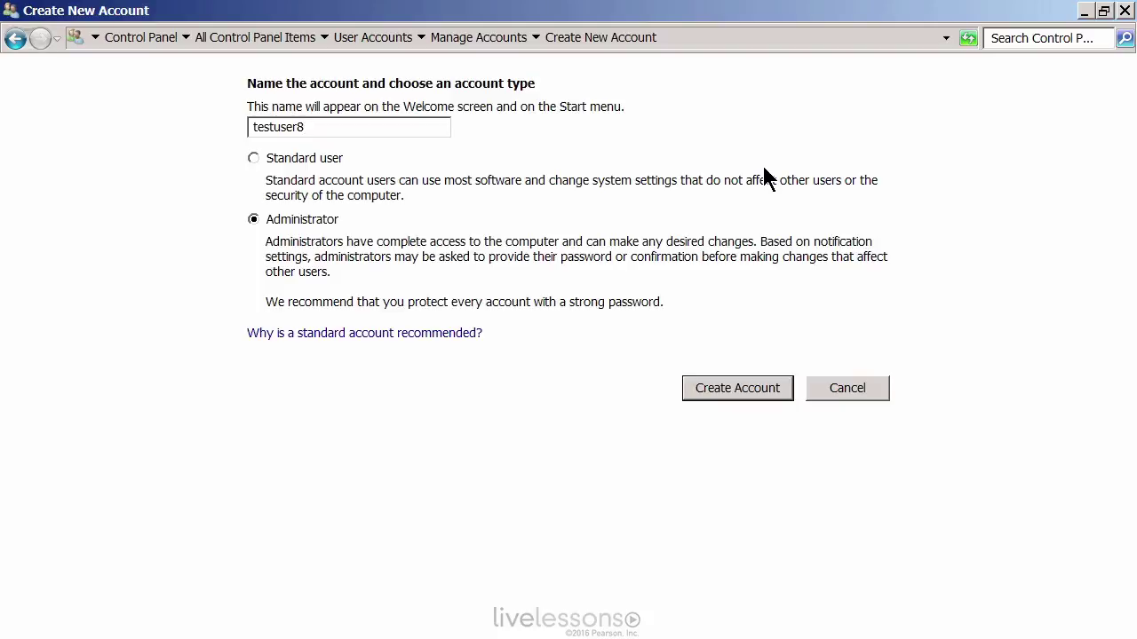
{"action": "key", "text": "Up"}
{"action": "key", "text": "Return"}
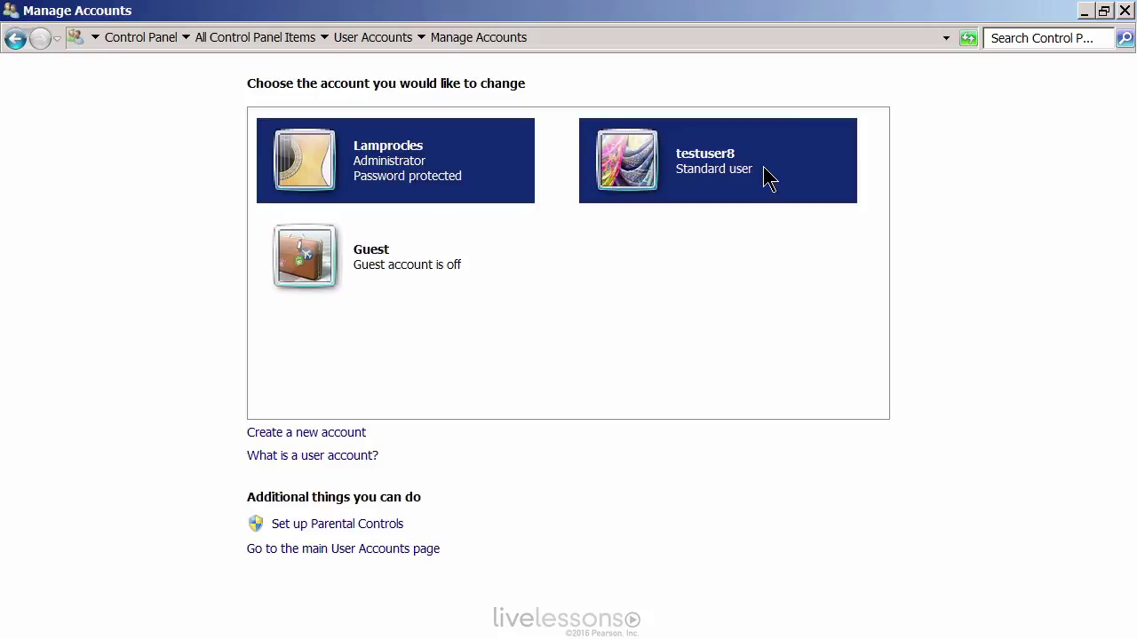
- Create a password for testuser8 and return to the Manage Accounts list
{"action": "left_click", "coordinate": [769, 178]}
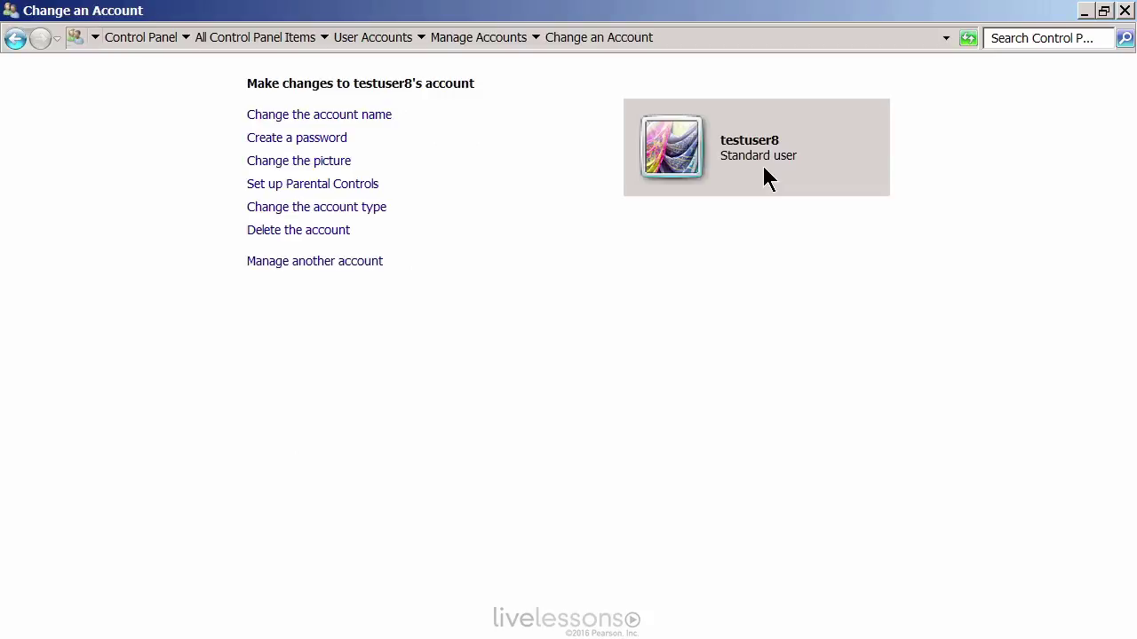
{"action": "key", "text": "Tab"}
{"action": "key", "text": "Return"}
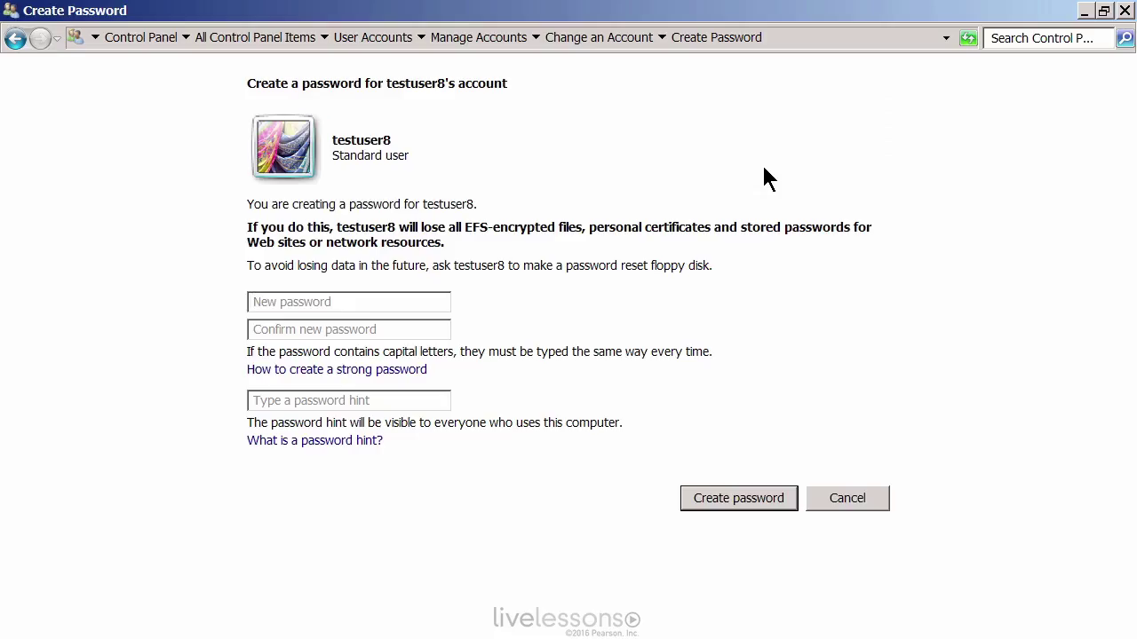
{"action": "type", "text": "Pa$$w0rdPa$$w0rd"}
{"action": "key", "text": "Tab"}
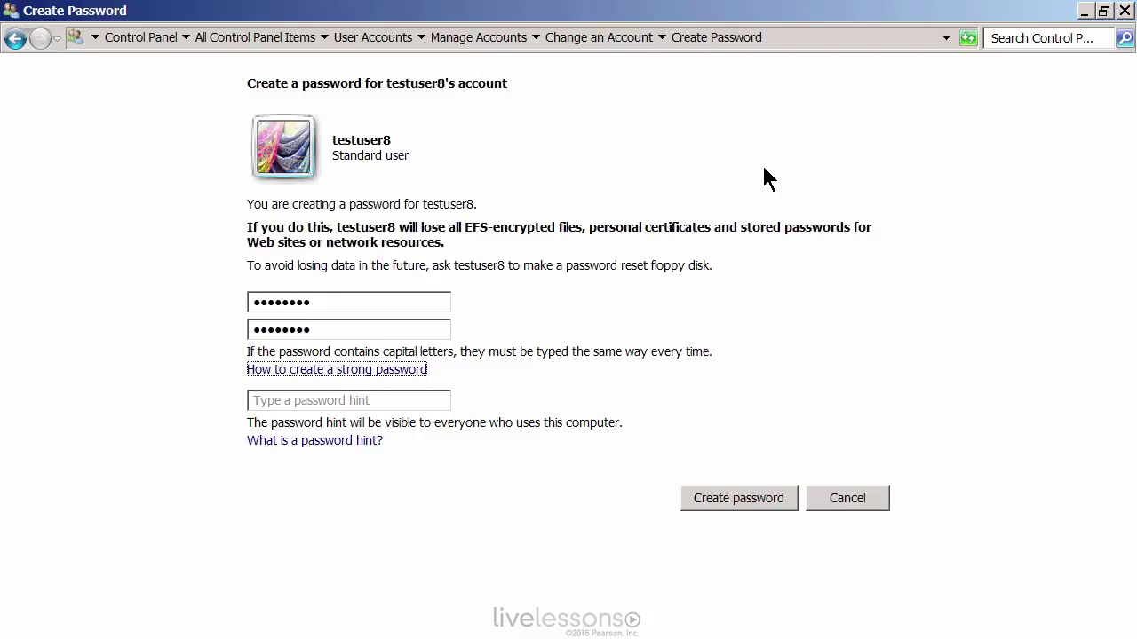
{"action": "key", "text": "Tab"}
{"action": "key", "text": "Tab"}
{"action": "key", "text": "Return"}
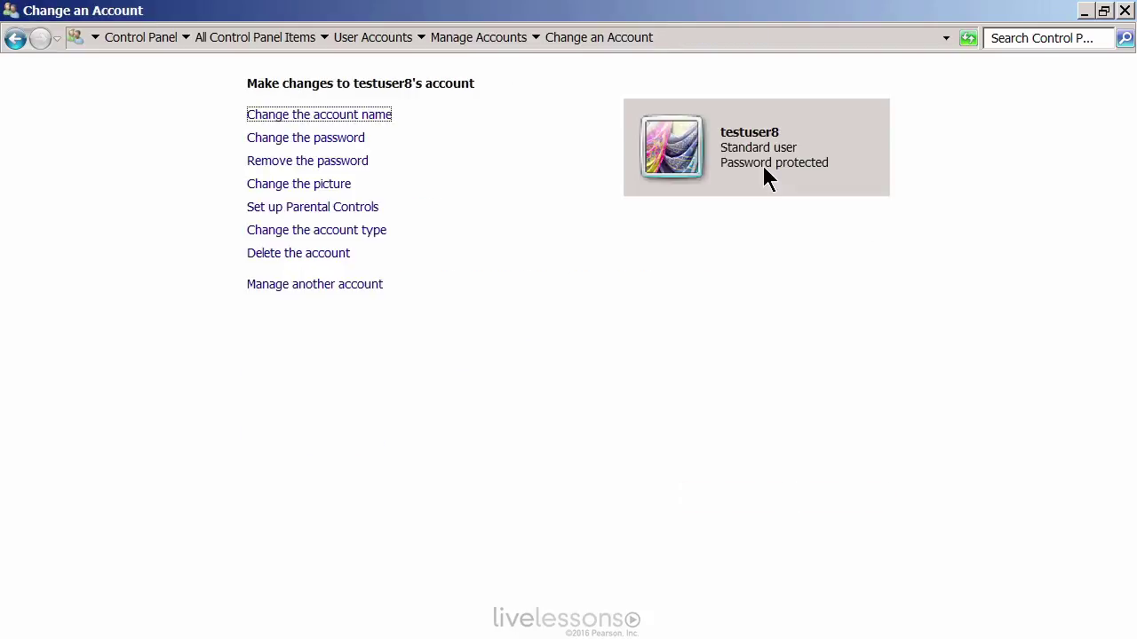
{"action": "key", "text": "Tab"}
{"action": "key", "text": "Tab"}
{"action": "key", "text": "Tab"}
{"action": "key", "text": "Tab"}
{"action": "key", "text": "Tab"}
{"action": "key", "text": "Tab"}
{"action": "key", "text": "Tab"}
{"action": "key", "text": "Return"}
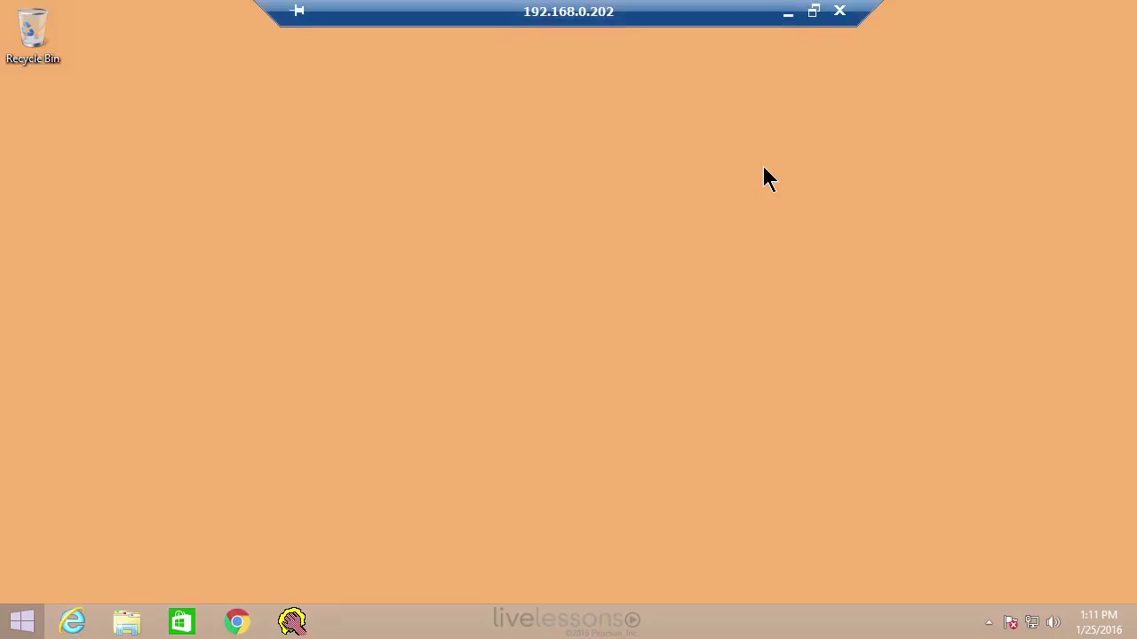
- Open Control Panel from the Win+X menu and go to User Accounts
{"action": "key", "text": "super+x"}
{"action": "key", "text": "Down"}
{"action": "key", "text": "Down"}
{"action": "key", "text": "Down"}
{"action": "key", "text": "Down"}
{"action": "key", "text": "Down"}
{"action": "key", "text": "Down"}
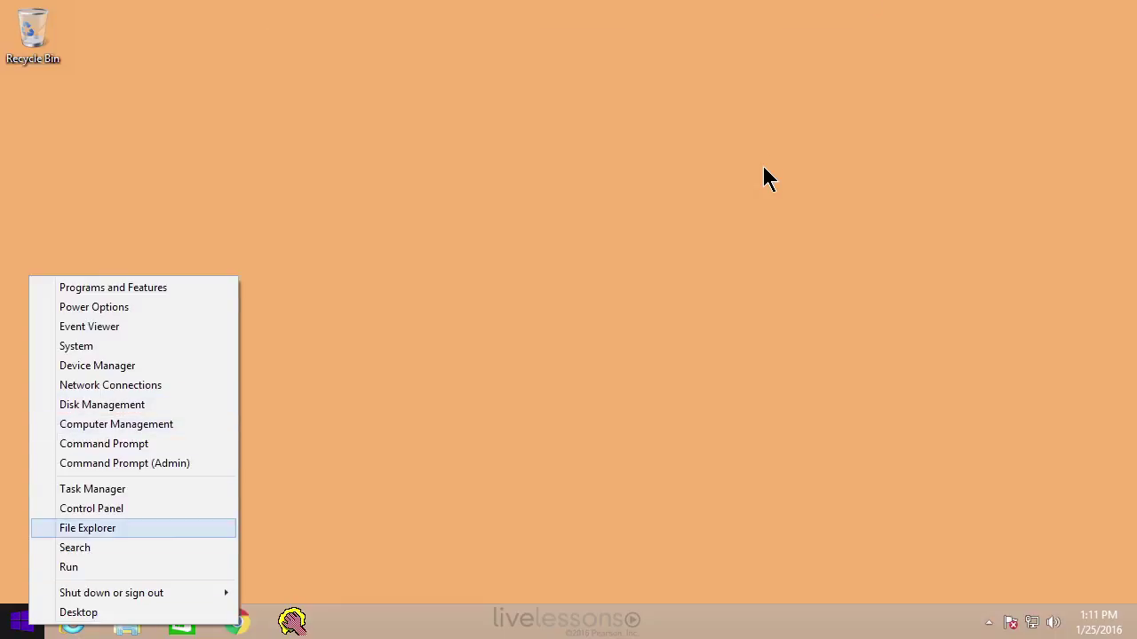
{"action": "key", "text": "Up"}
{"action": "key", "text": "Return"}
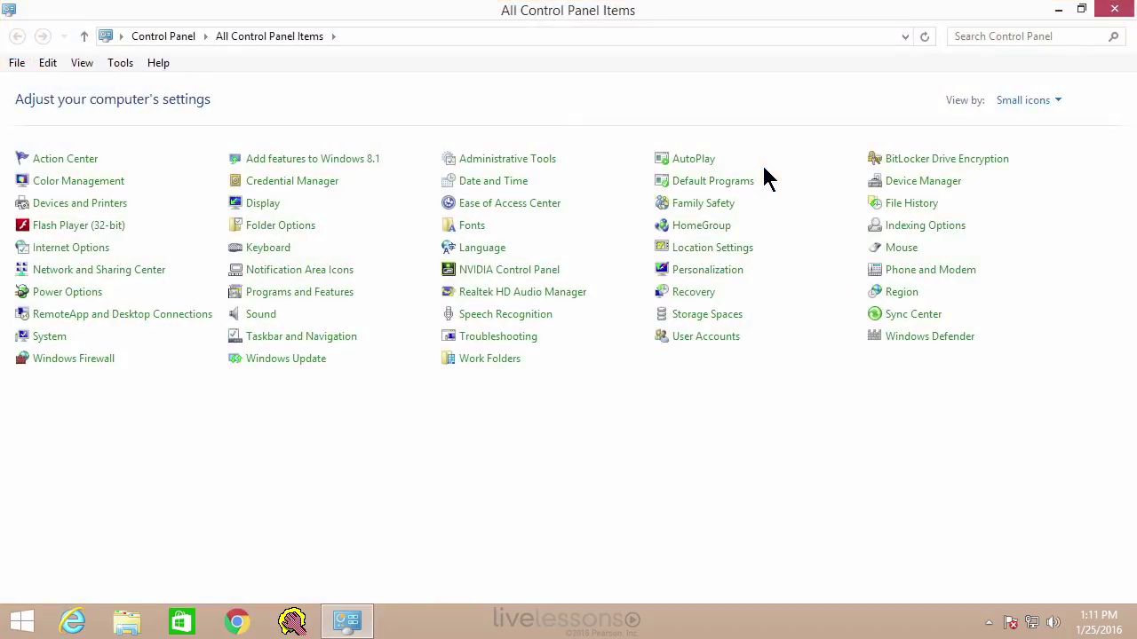
{"action": "key", "text": "u"}
{"action": "key", "text": "Return"}
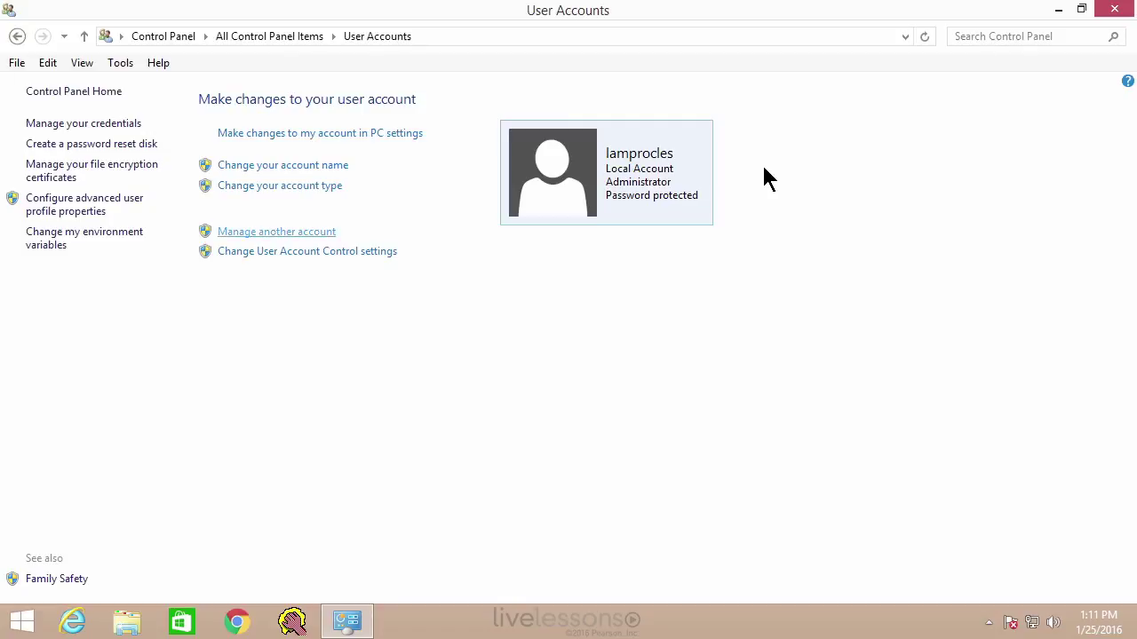
- View the accounts list with Guest off, then launch Computer Management maximized
{"action": "key", "text": "Return"}
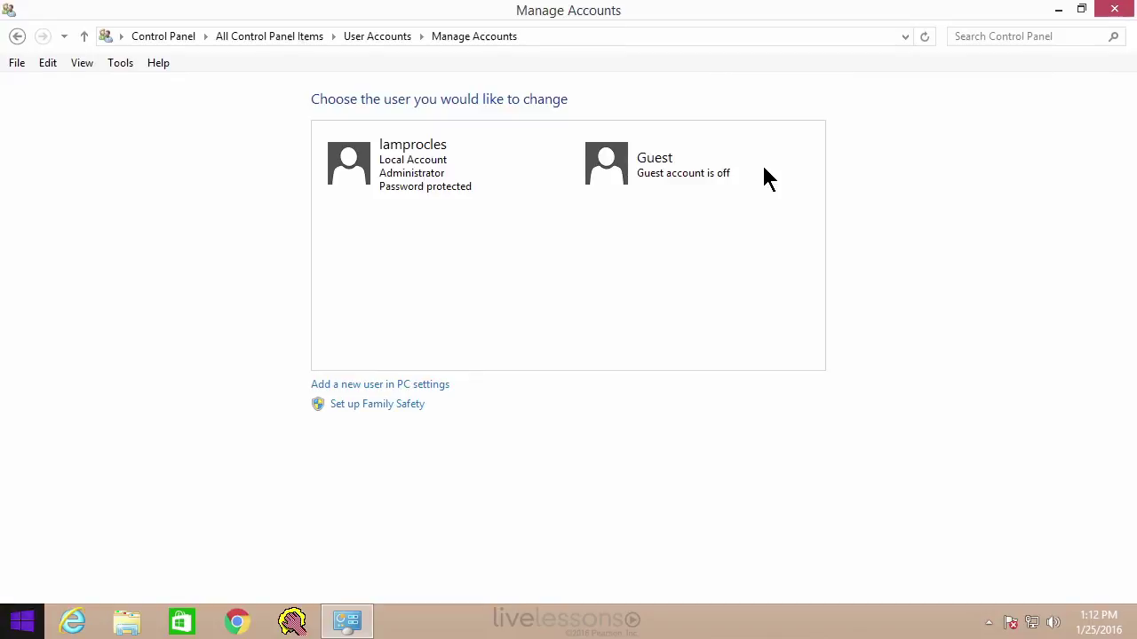
{"action": "key", "text": "super+x"}
{"action": "key", "text": "Up"}
{"action": "key", "text": "Up"}
{"action": "key", "text": "Up"}
{"action": "key", "text": "Up"}
{"action": "key", "text": "Up"}
{"action": "key", "text": "Up"}
{"action": "key", "text": "Up"}
{"action": "key", "text": "Up"}
{"action": "key", "text": "Up"}
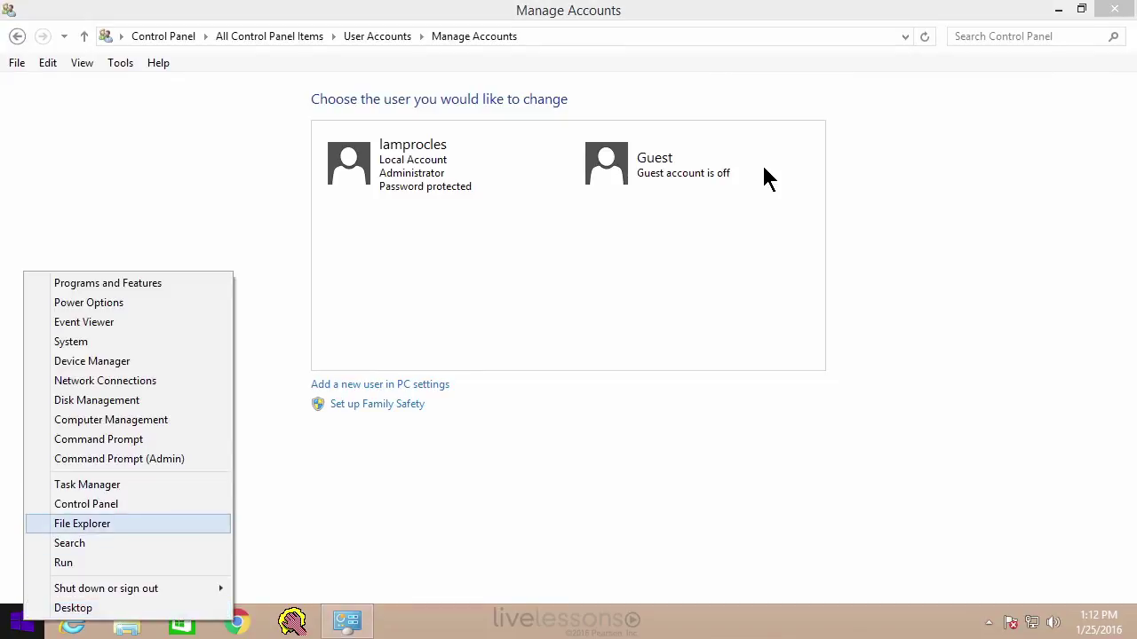
{"action": "key", "text": "Return"}
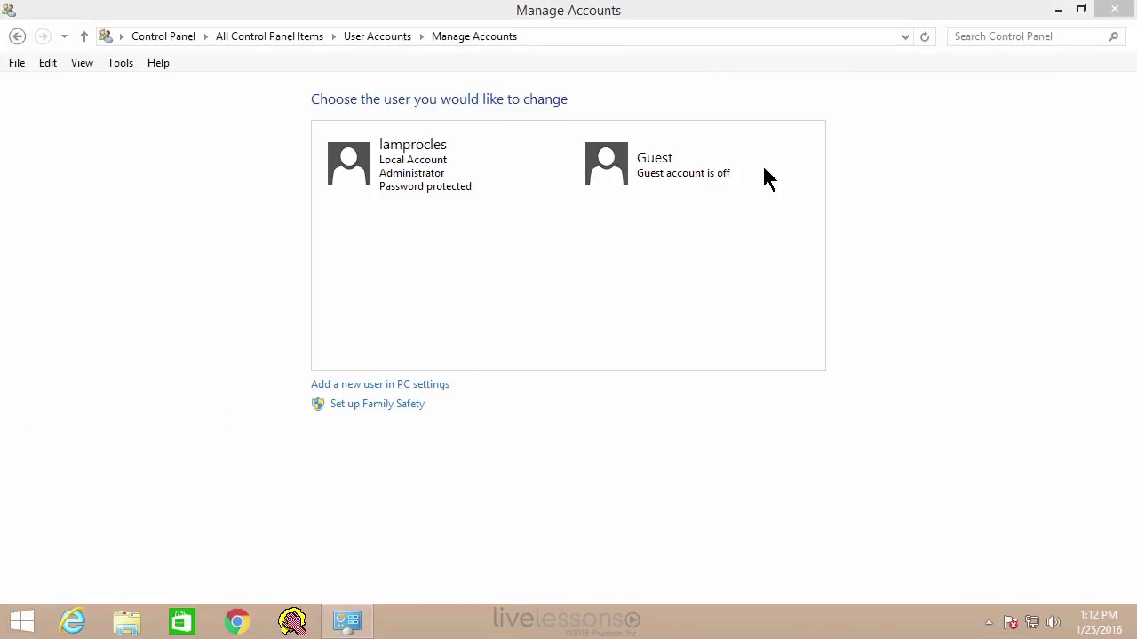
{"action": "key", "text": "super+Up"}
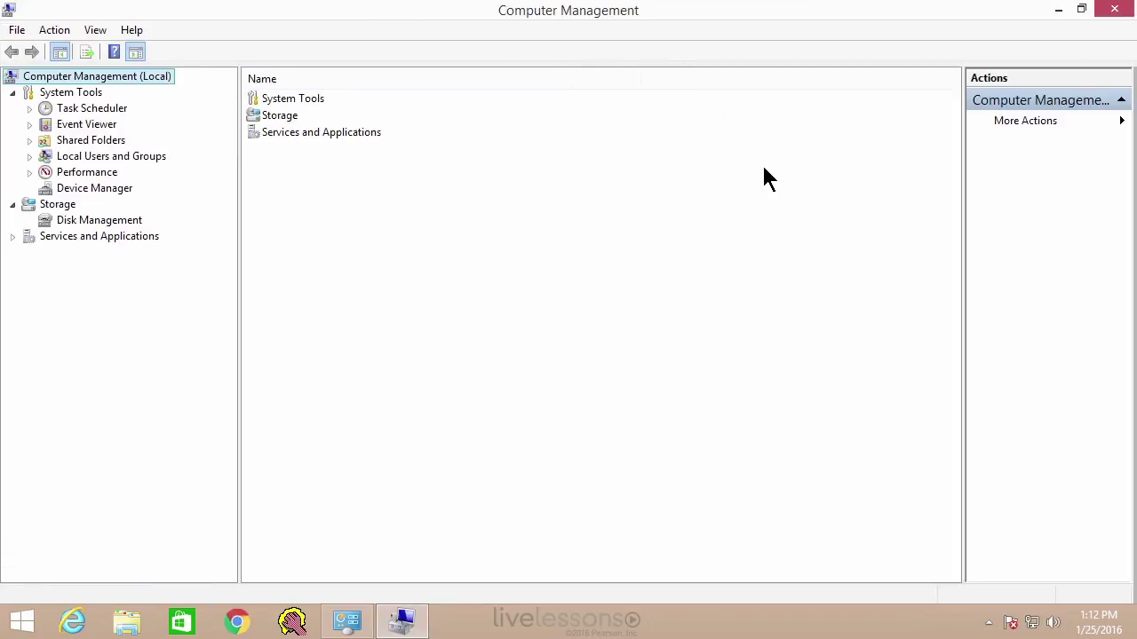
- Expand Local Users and Groups and select the Users list
{"action": "key", "text": "l"}
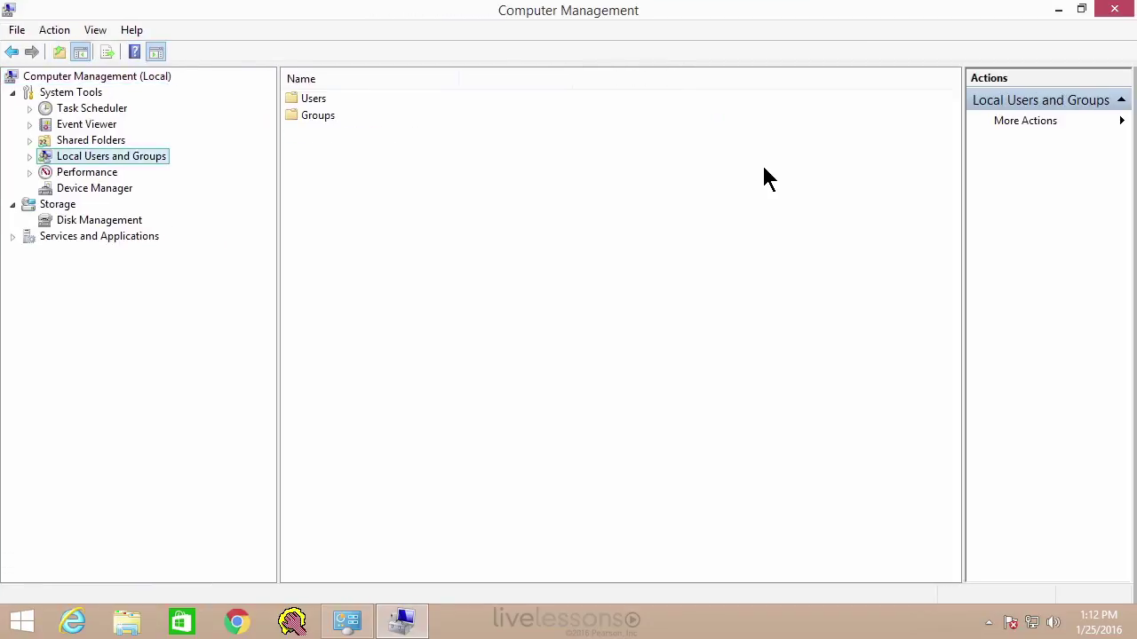
{"action": "key", "text": "Right"}
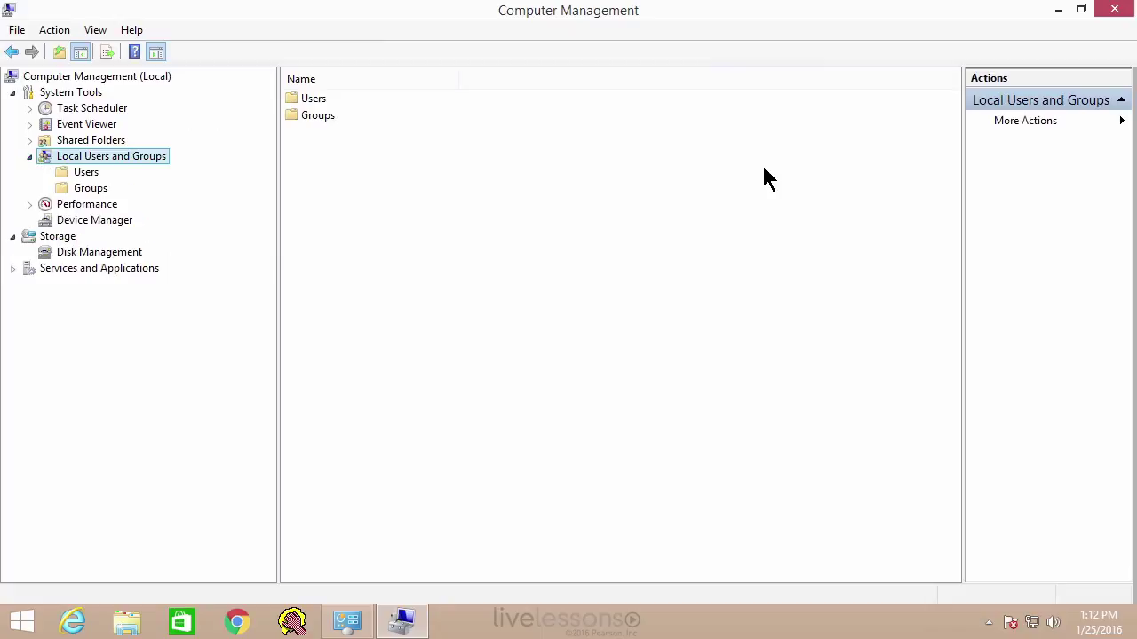
{"action": "key", "text": "Down"}
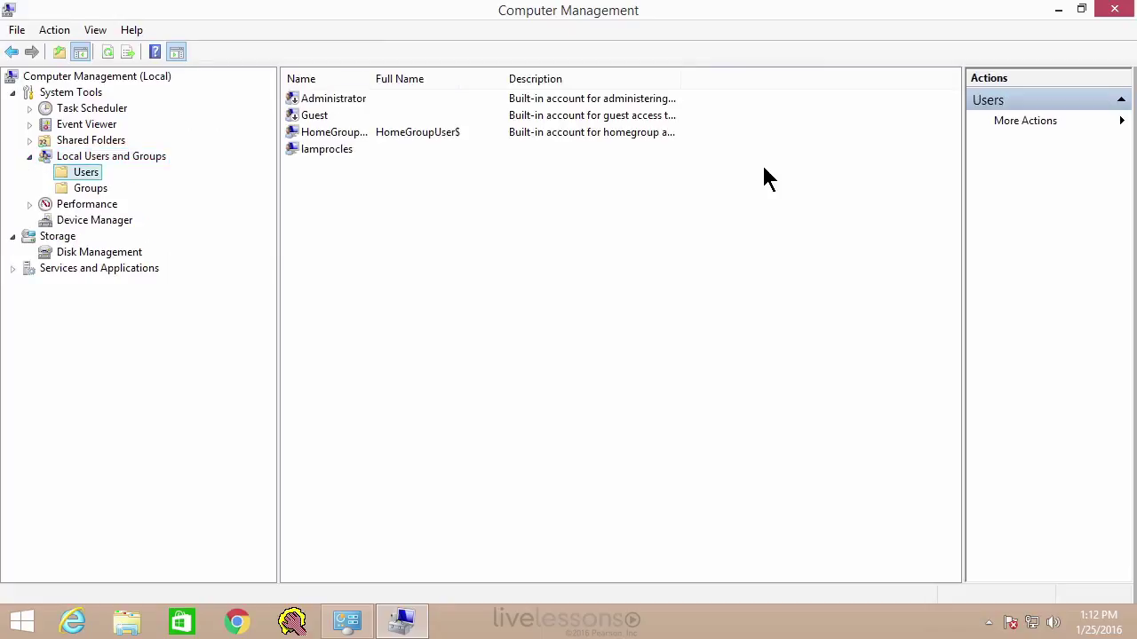
- Open the blank New User form from the Users list context menu
{"action": "key", "text": "Tab"}
{"action": "key", "text": "shift+F10"}
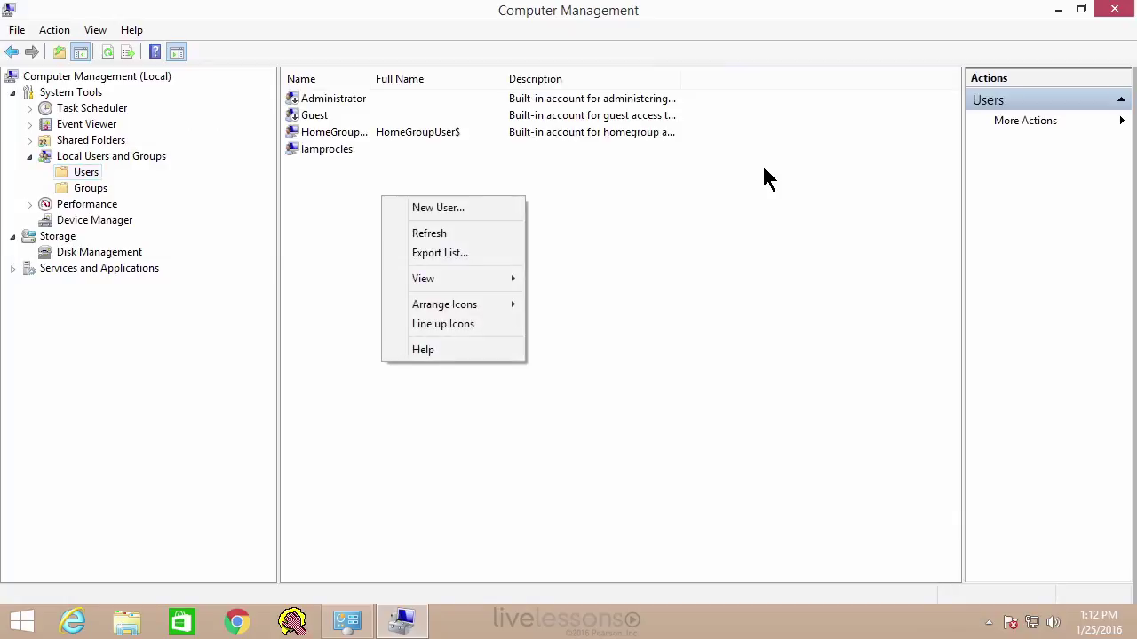
{"action": "key", "text": "Down"}
{"action": "key", "text": "Return"}
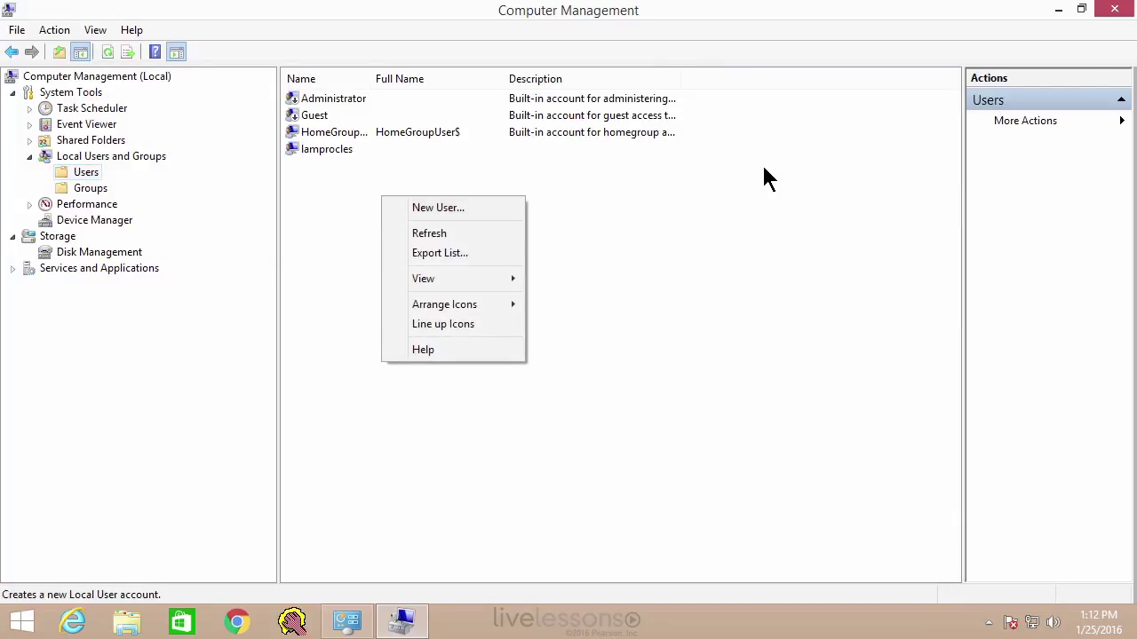
{"action": "key", "text": "Escape"}
{"action": "key", "text": "alt+a"}
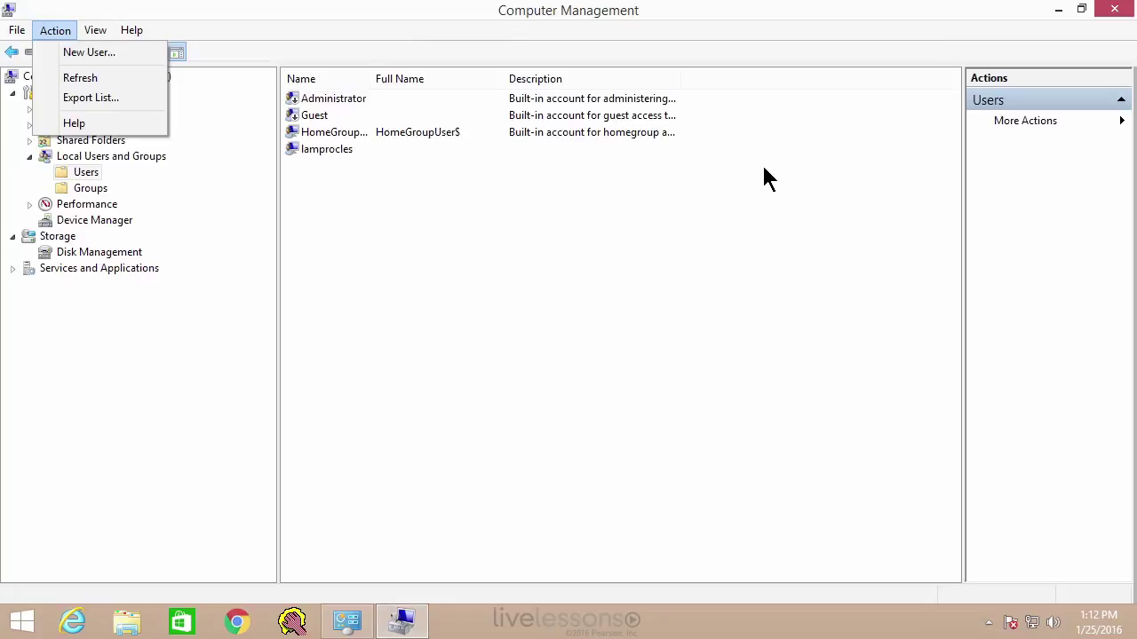
{"action": "key", "text": "Escape"}
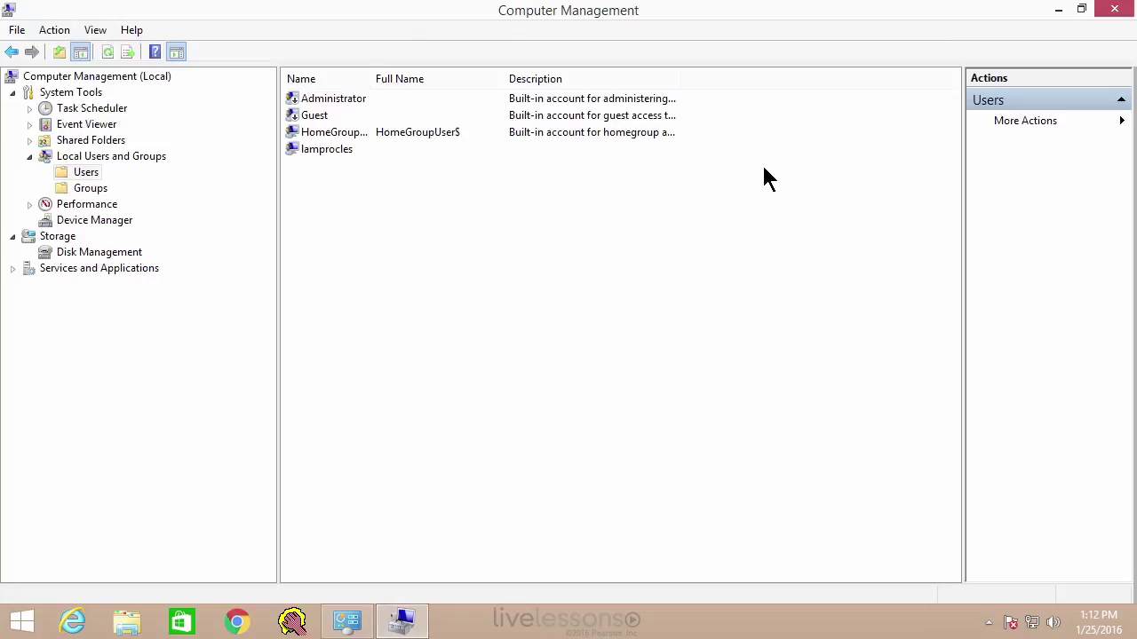
{"action": "key", "text": "shift+F10"}
{"action": "key", "text": "Down"}
{"action": "key", "text": "Return"}
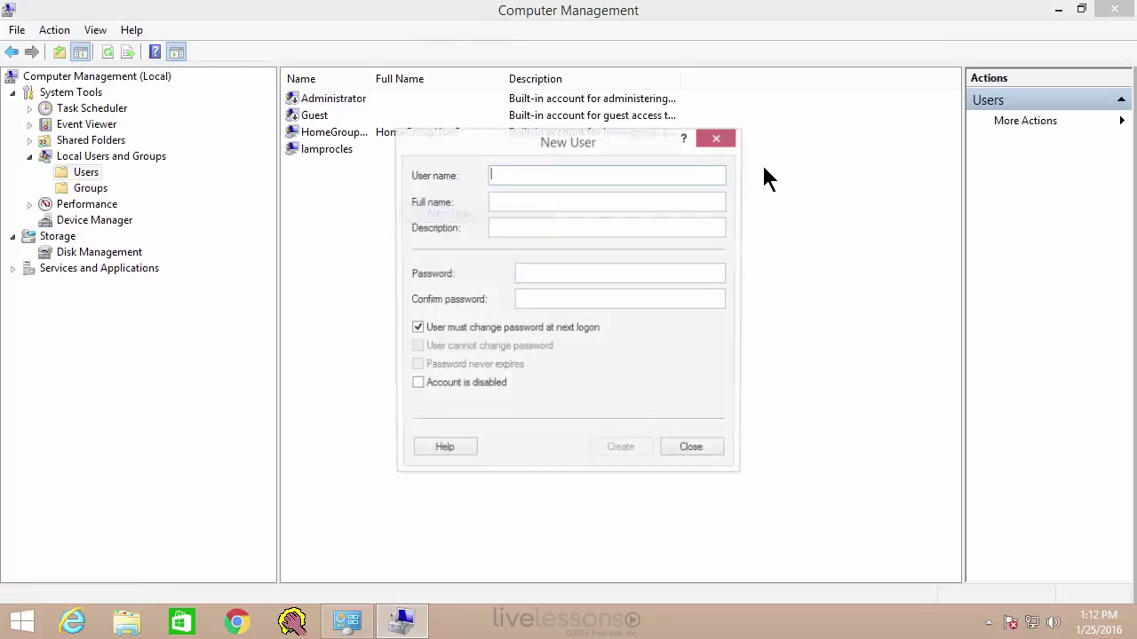
- Enter user name testuser and clear 'User must change password at next logon'
{"action": "type", "text": "testuser"}
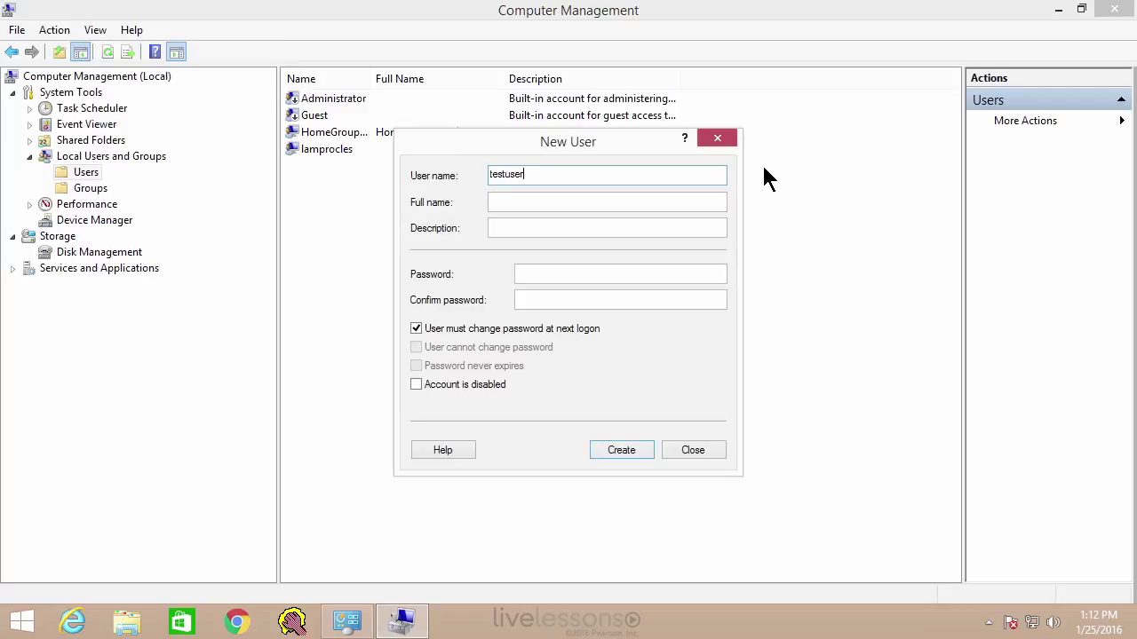
{"action": "key", "text": "Tab"}
{"action": "key", "text": "Tab"}
{"action": "key", "text": "Tab"}
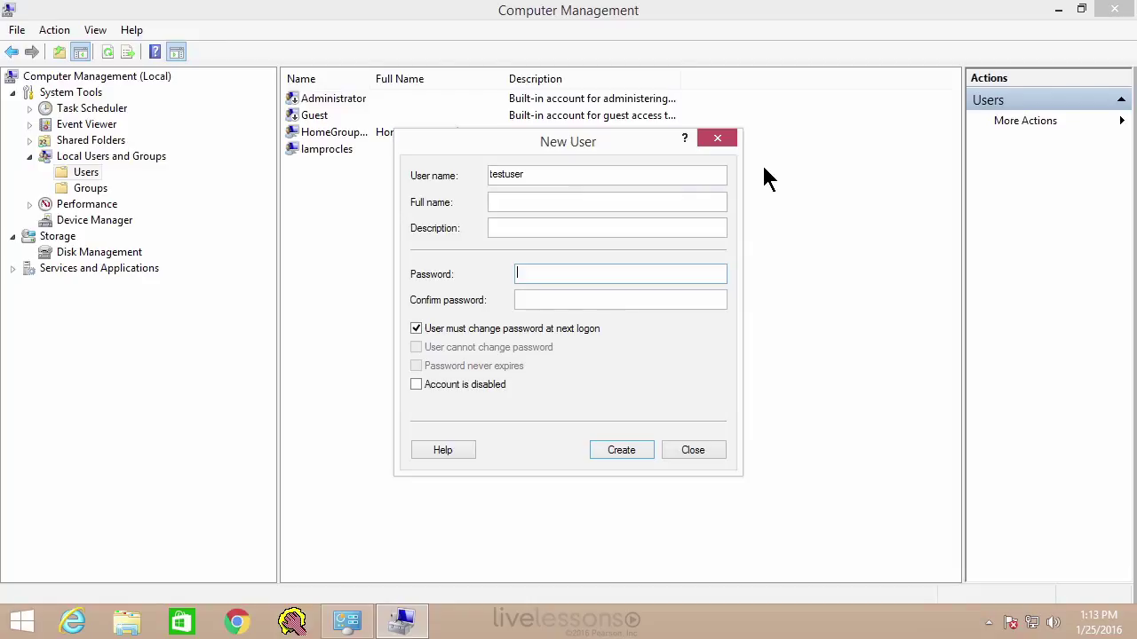
{"action": "key", "text": "alt+m"}
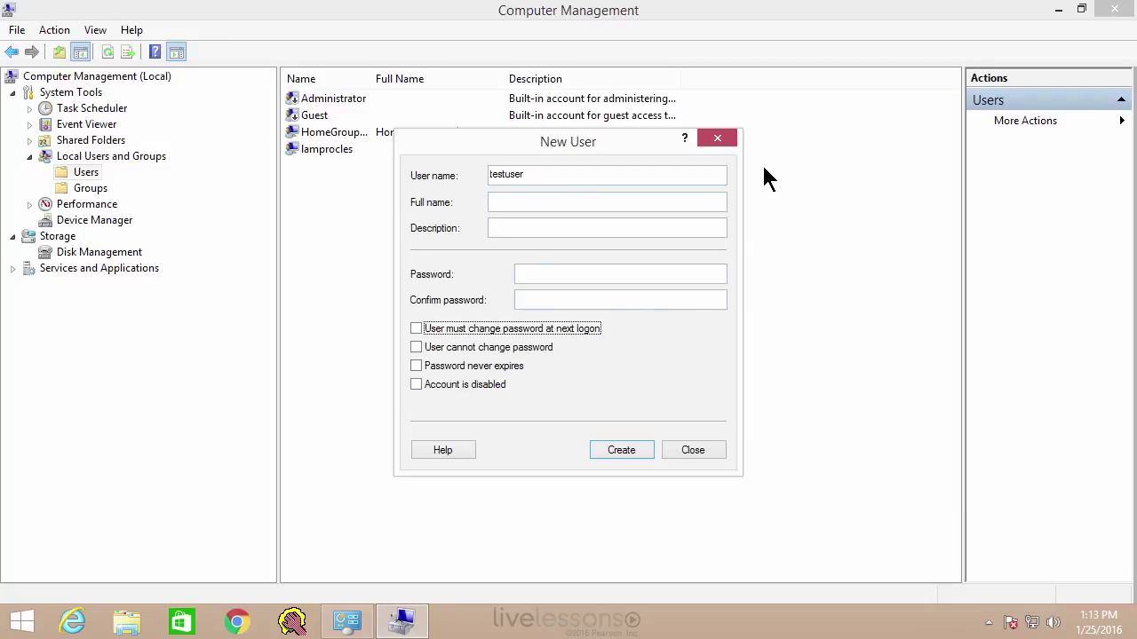
- Enter and confirm the password, leave expiry unchanged, create the account and close the form
{"action": "key", "text": "shift+Tab"}
{"action": "key", "text": "shift+Tab"}
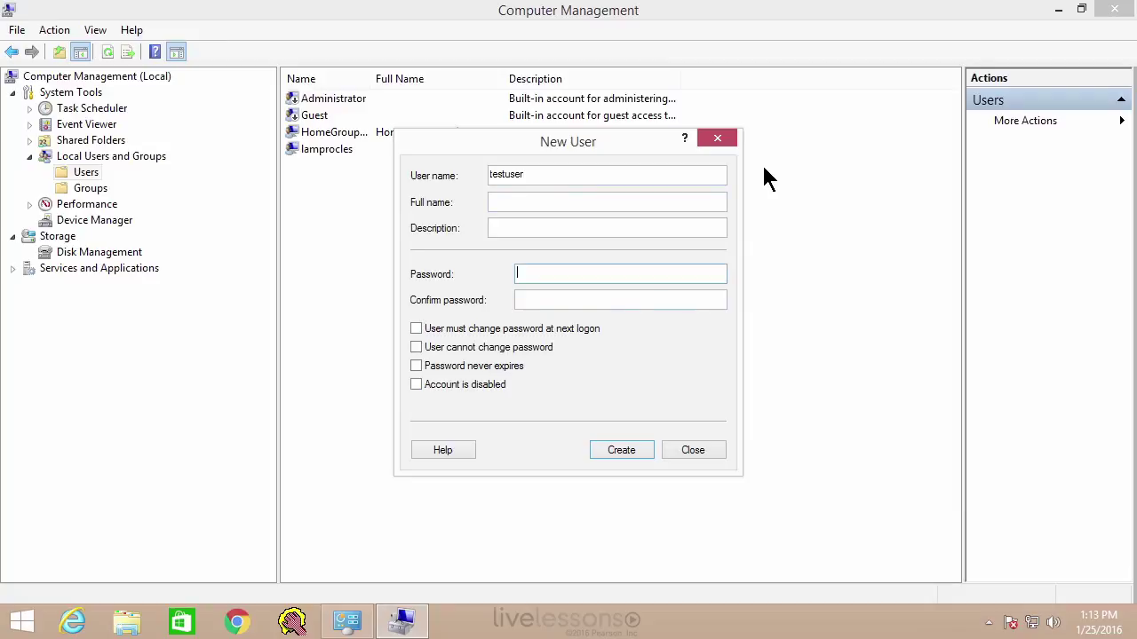
{"action": "type", "text": "Pa$$w0rd"}
{"action": "key", "text": "Tab"}
{"action": "type", "text": "Pa$$w0rd"}
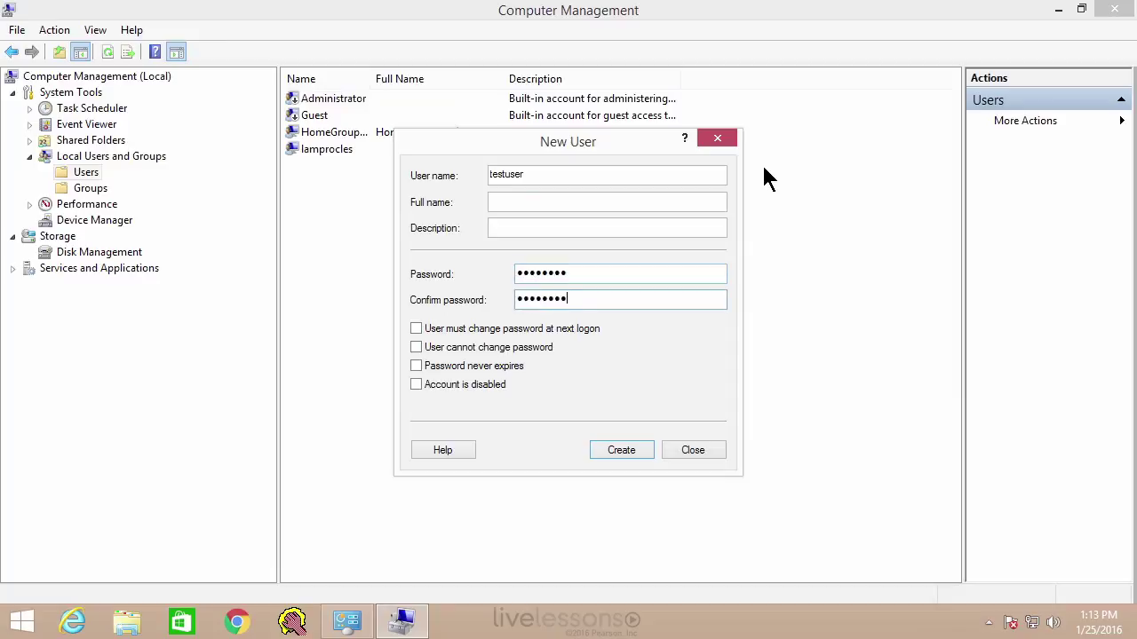
{"action": "key", "text": "Tab"}
{"action": "key", "text": "Tab"}
{"action": "key", "text": "Tab"}
{"action": "key", "text": "space"}
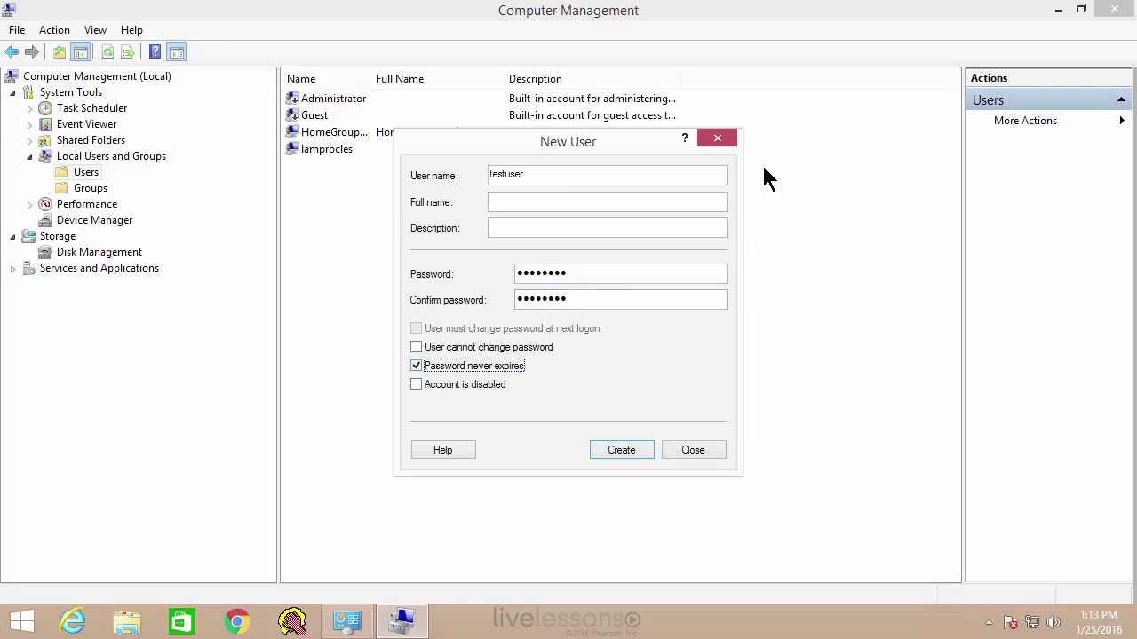
{"action": "key", "text": "space"}
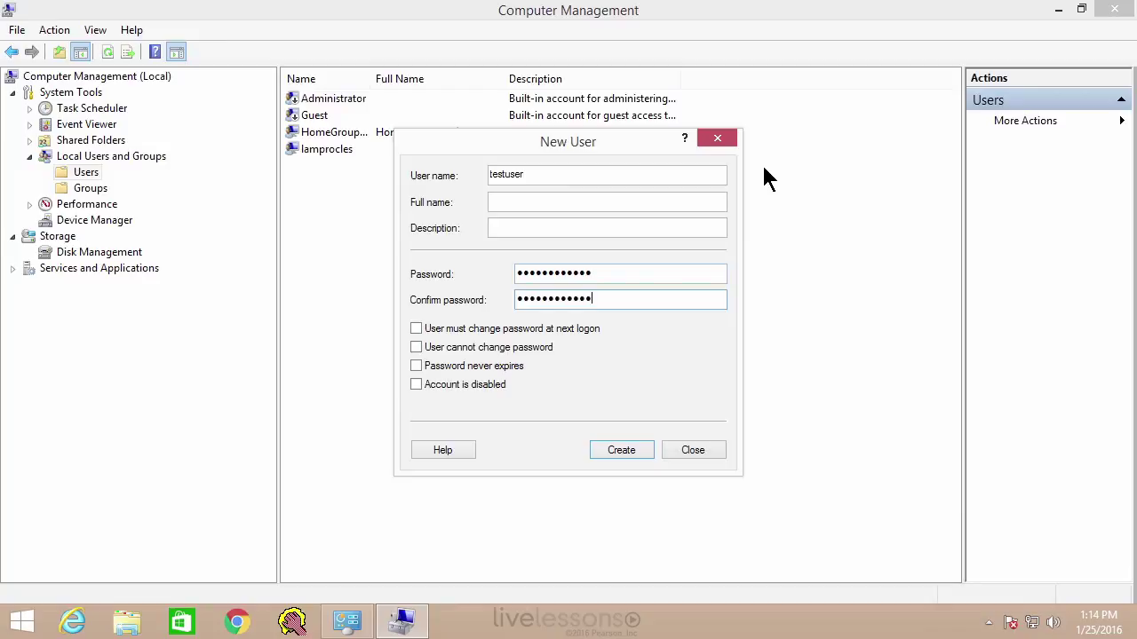
{"action": "key", "text": "Return"}
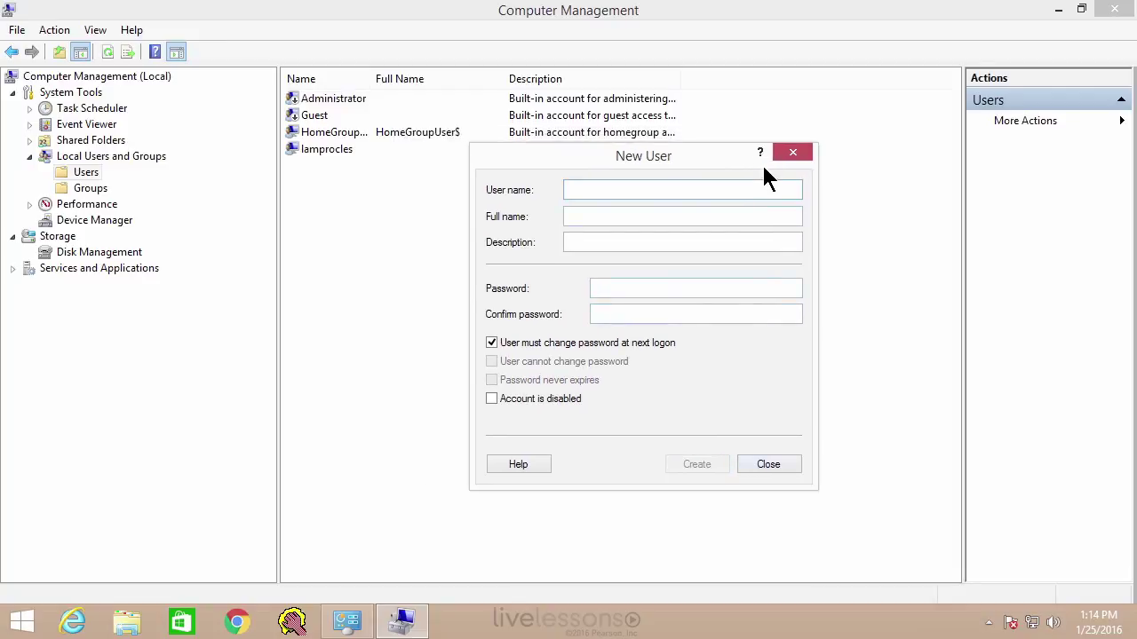
{"action": "key", "text": "Escape"}
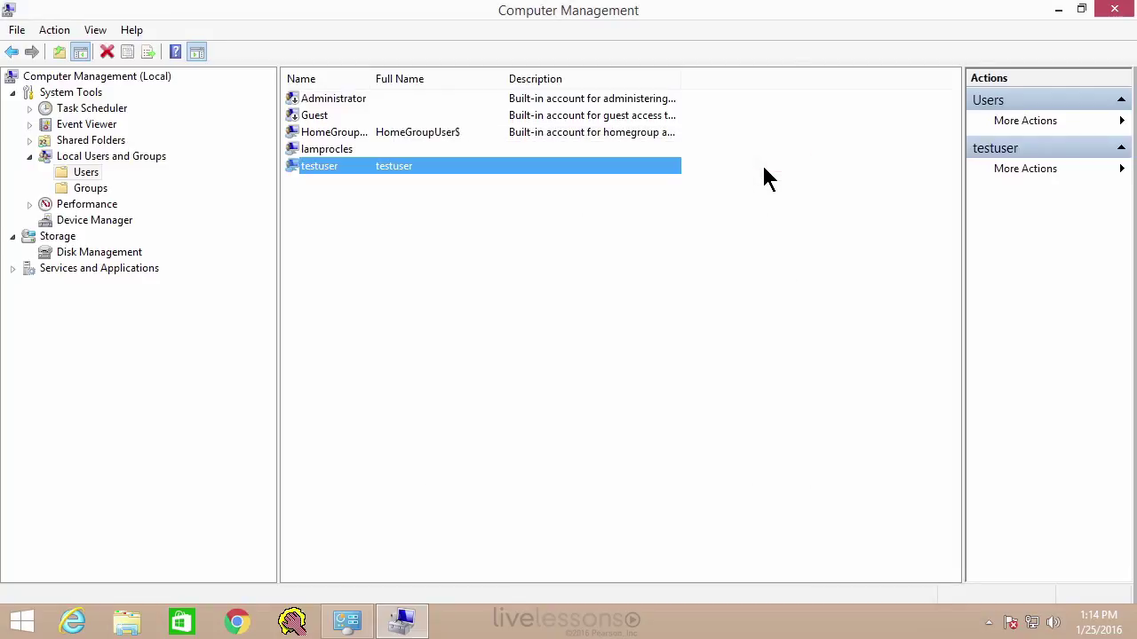
- Open testuser's Properties, tick 'Account is disabled', and confirm with OK
{"action": "left_click", "coordinate": [765, 178]}
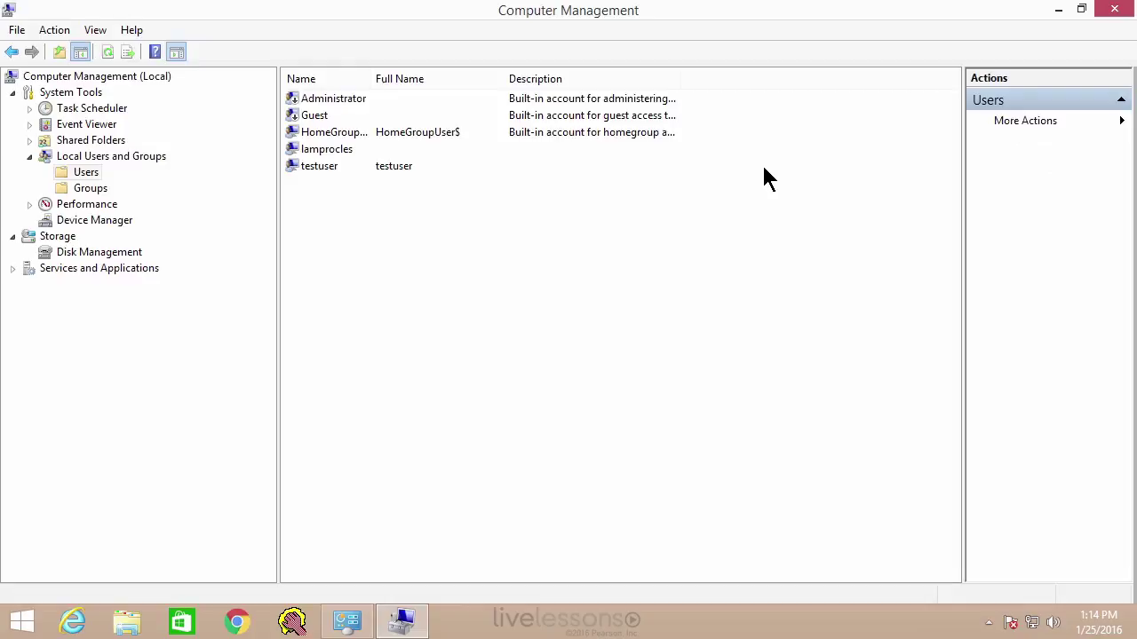
{"action": "key", "text": "shift+F10"}
{"action": "key", "text": "Down"}
{"action": "key", "text": "Down"}
{"action": "key", "text": "Down"}
{"action": "key", "text": "Down"}
{"action": "key", "text": "Down"}
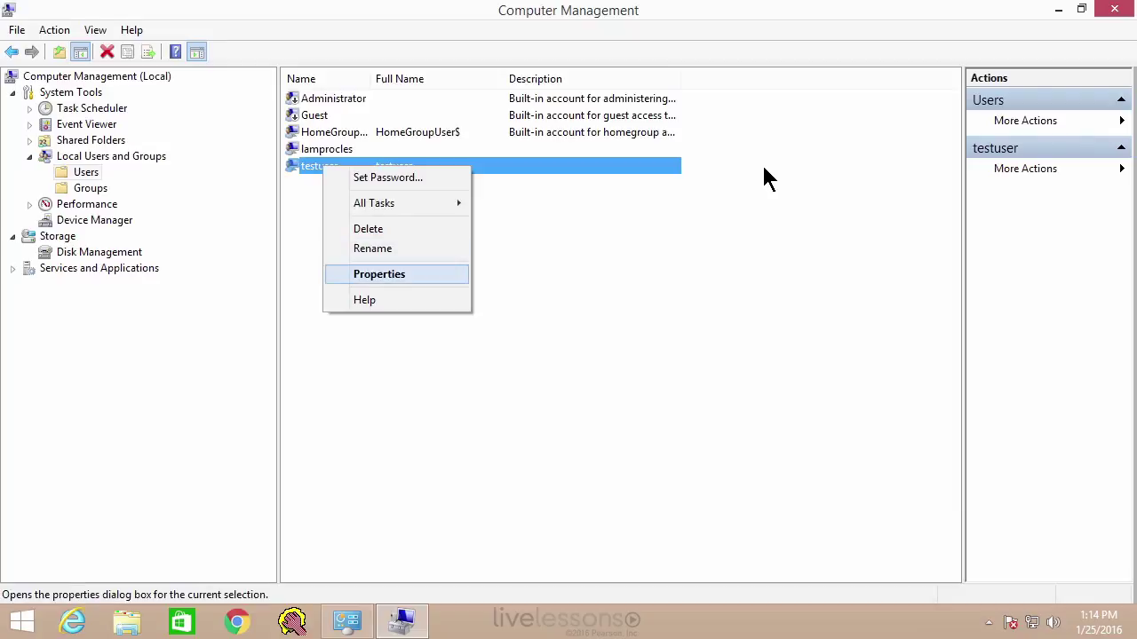
{"action": "key", "text": "Return"}
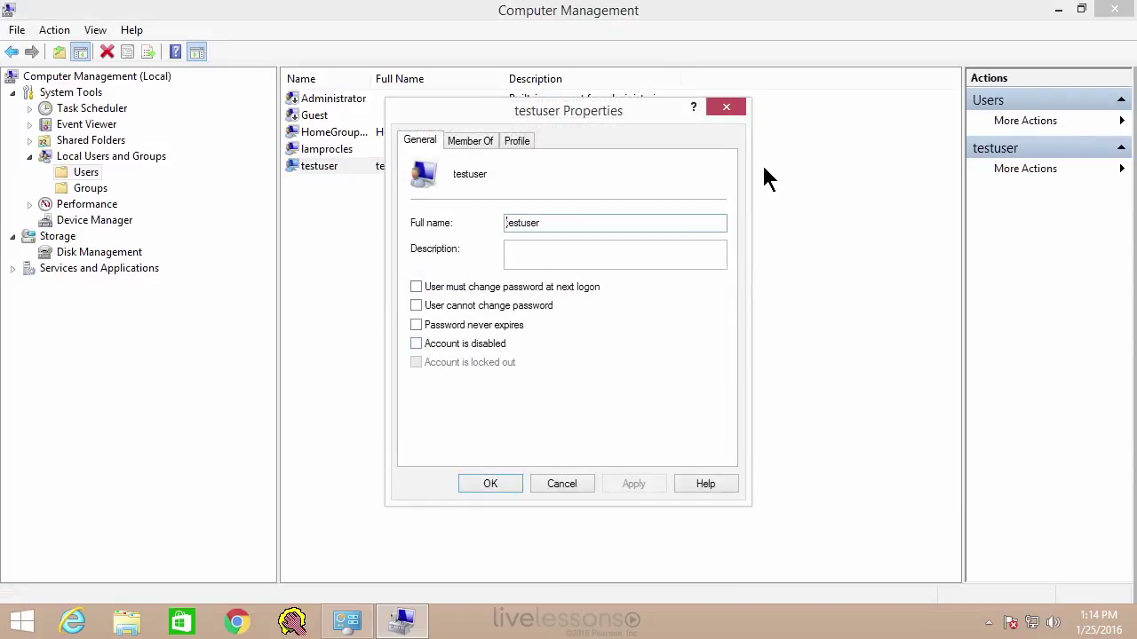
{"action": "key", "text": "alt+b"}
{"action": "key", "text": "Return"}
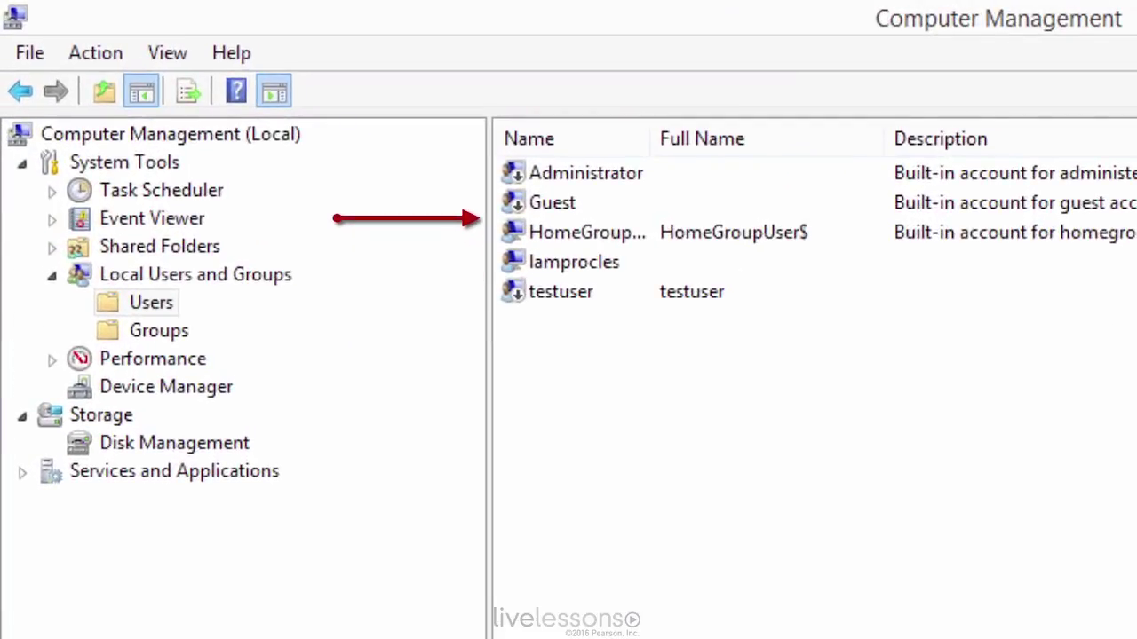
- Widen the Name column, review Administrator and Guest, then switch to the Groups list
{"action": "left_click_drag", "start_coordinate": [653, 139], "coordinate": [732, 139]}
{"action": "left_click", "coordinate": [586, 173]}
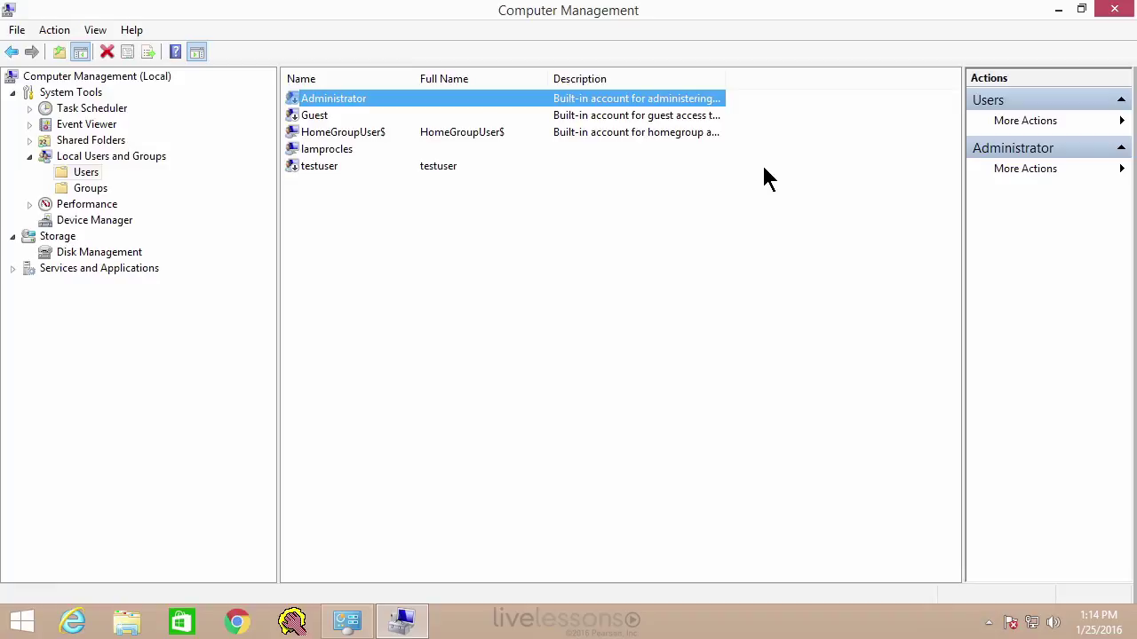
{"action": "key", "text": "Down"}
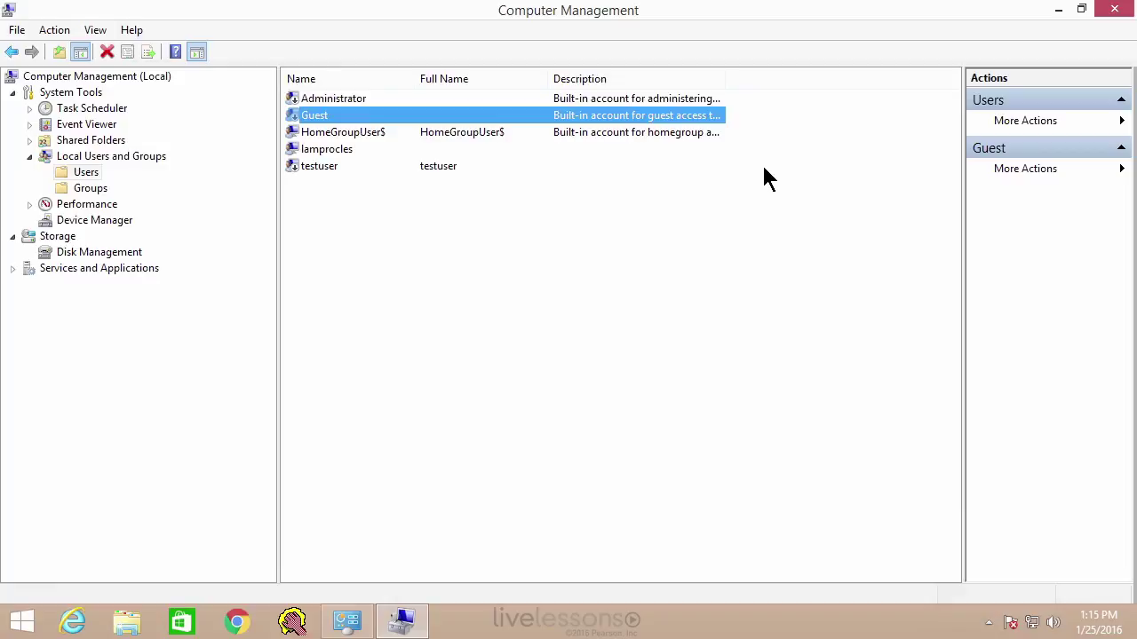
{"action": "key", "text": "shift+Tab"}
{"action": "key", "text": "Down"}
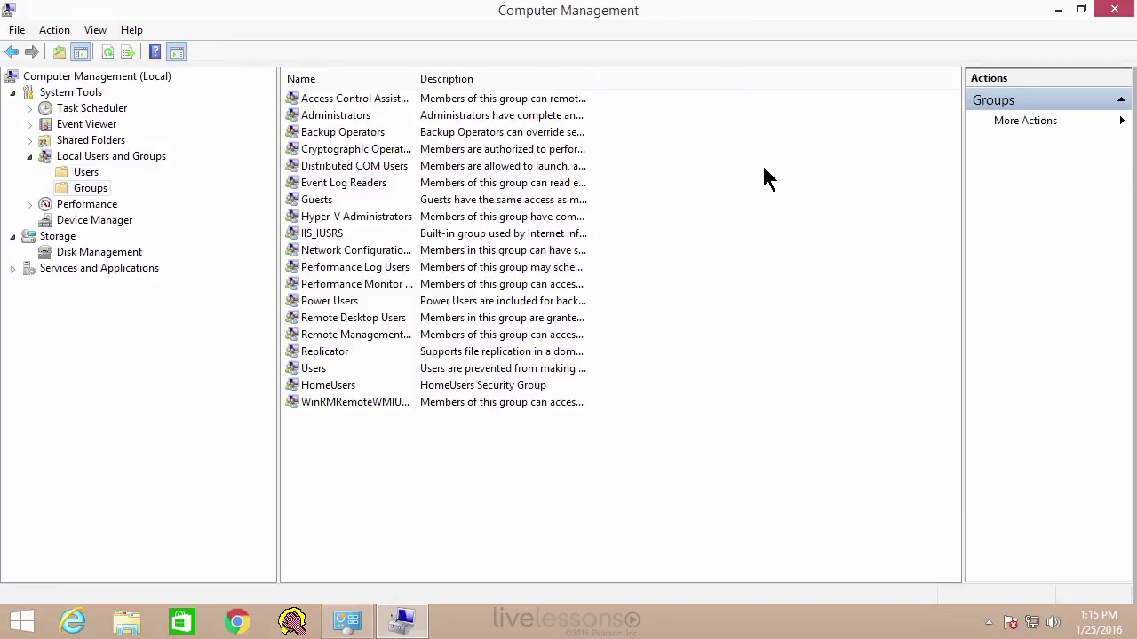
- Widen the Name column and browse the local groups from Administrators down to Power Users
{"action": "left_click_drag", "start_coordinate": [415, 78], "coordinate": [540, 78]}
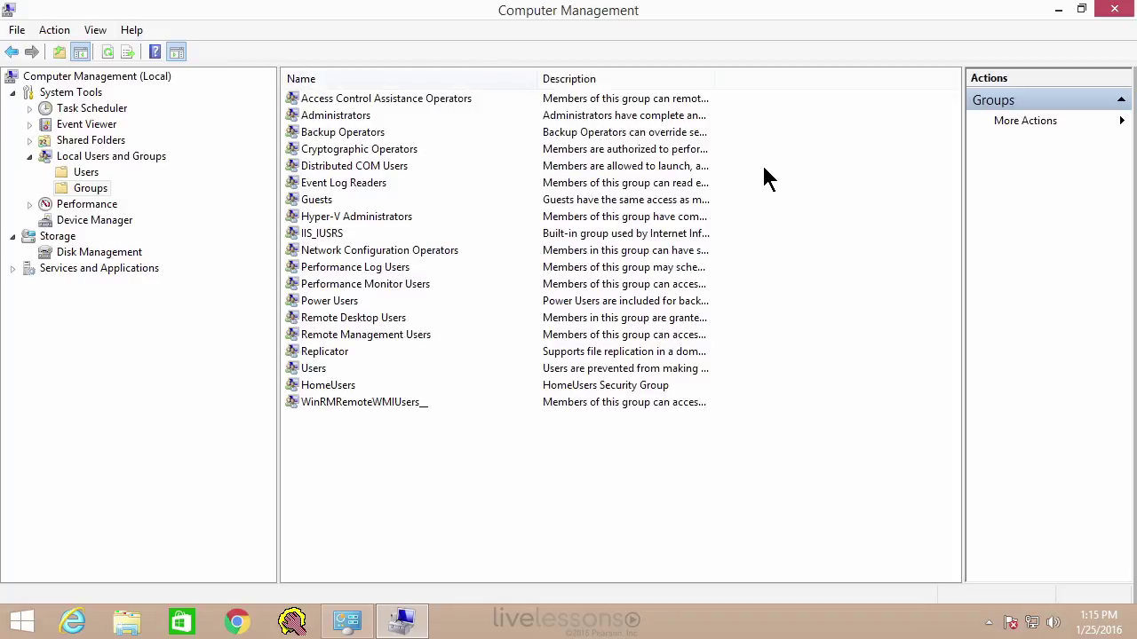
{"action": "key", "text": "Down"}
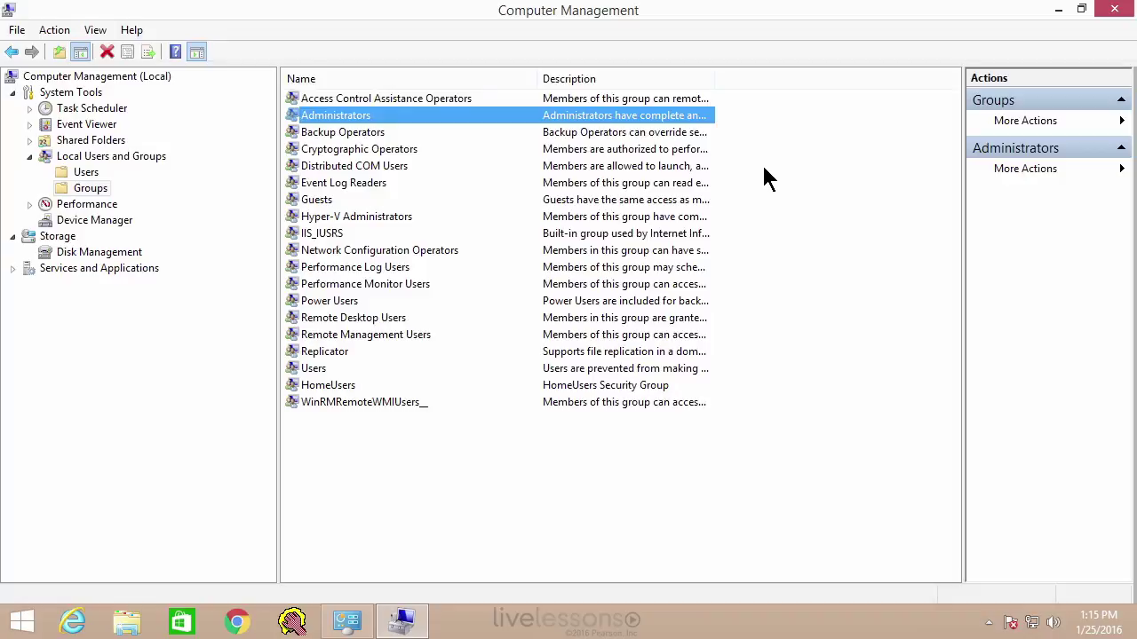
{"action": "key", "text": "Down"}
{"action": "key", "text": "h"}
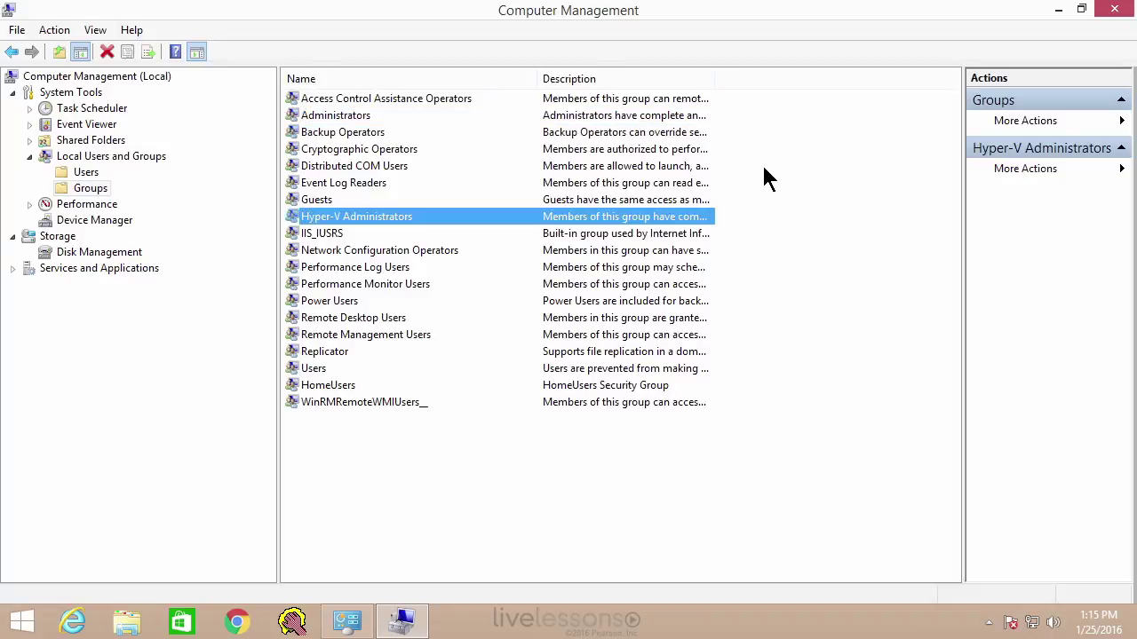
{"action": "key", "text": "Down"}
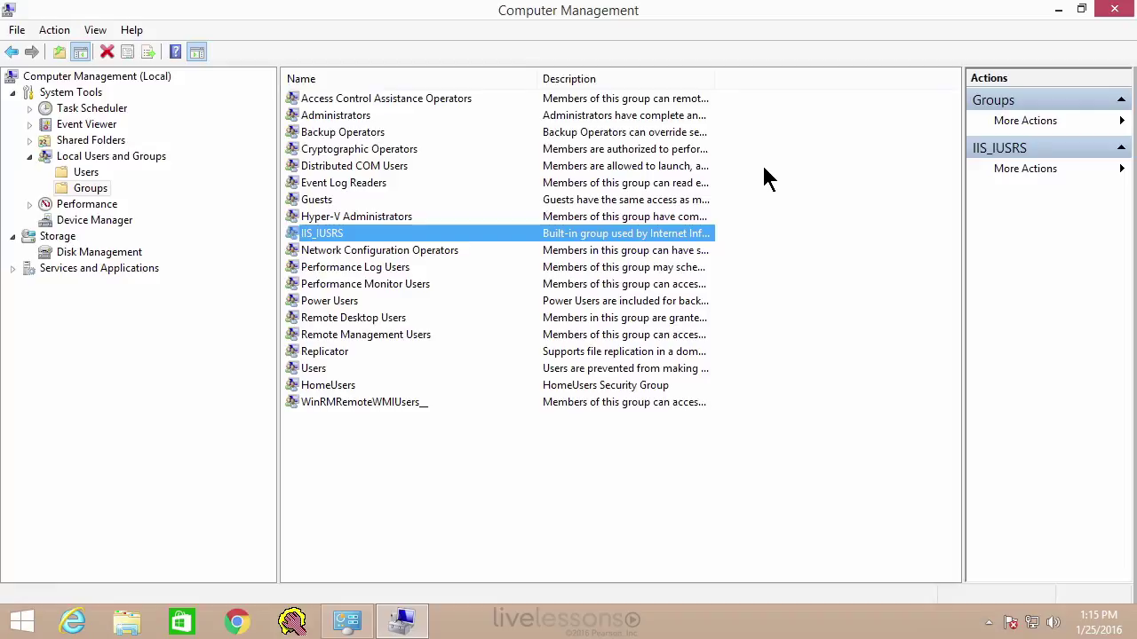
{"action": "key", "text": "p"}
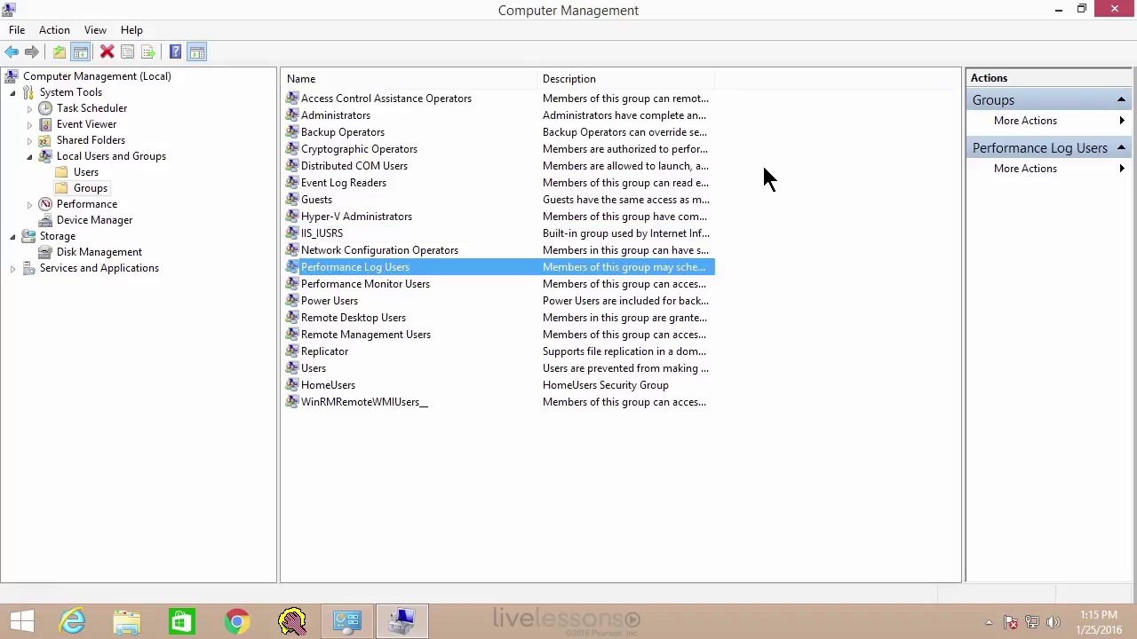
{"action": "key", "text": "Down"}
{"action": "key", "text": "Down"}
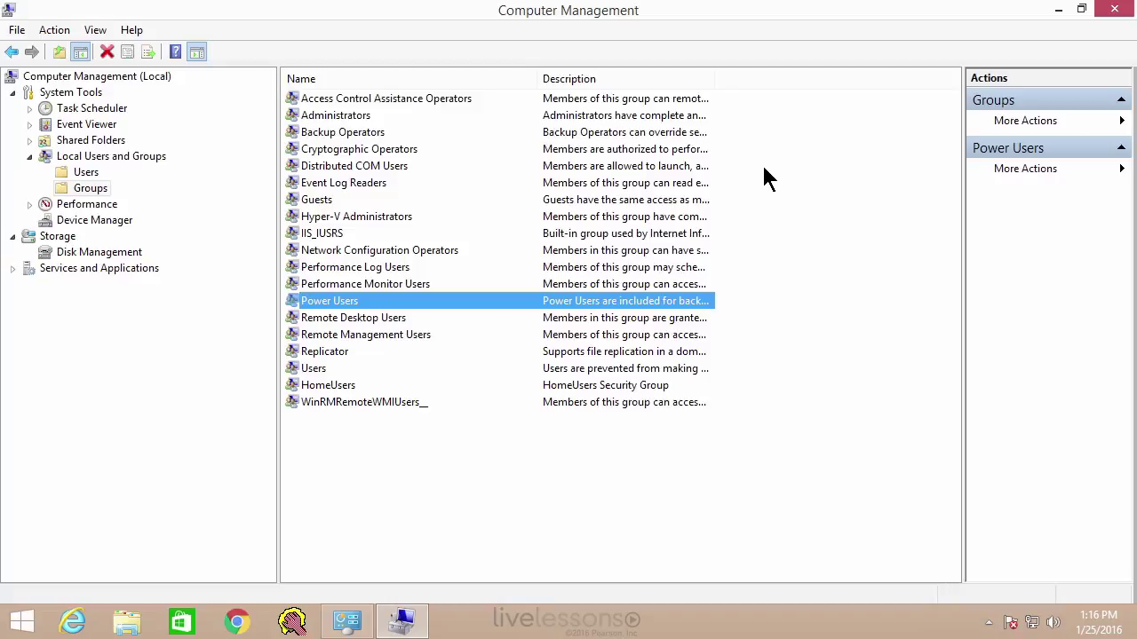
{"action": "type", "text": "ad"}
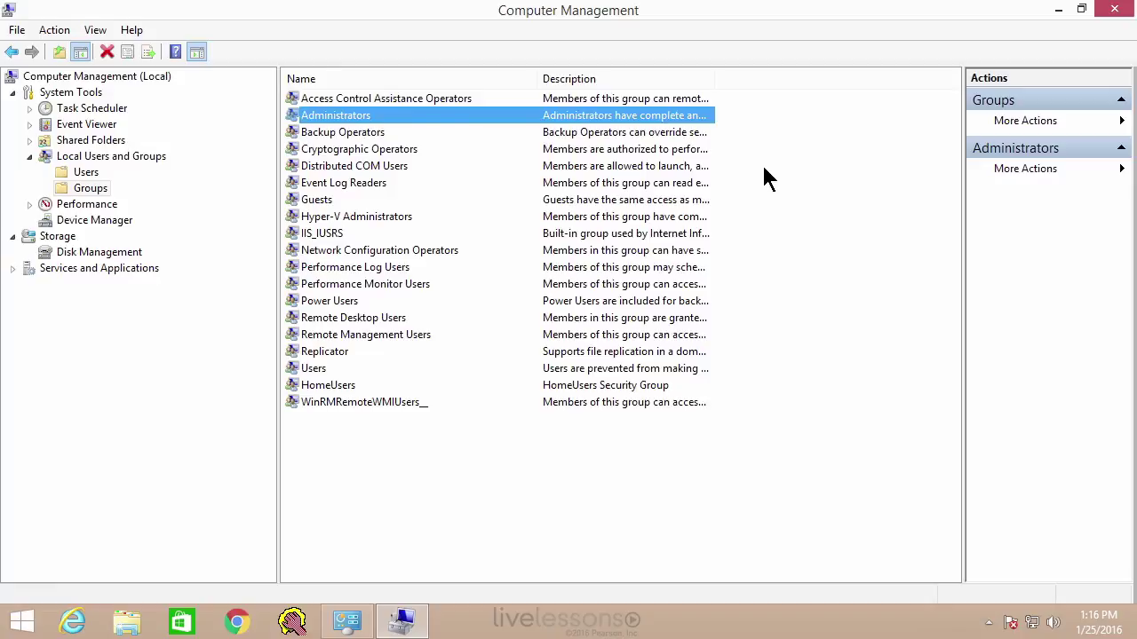
{"action": "type", "text": "u"}
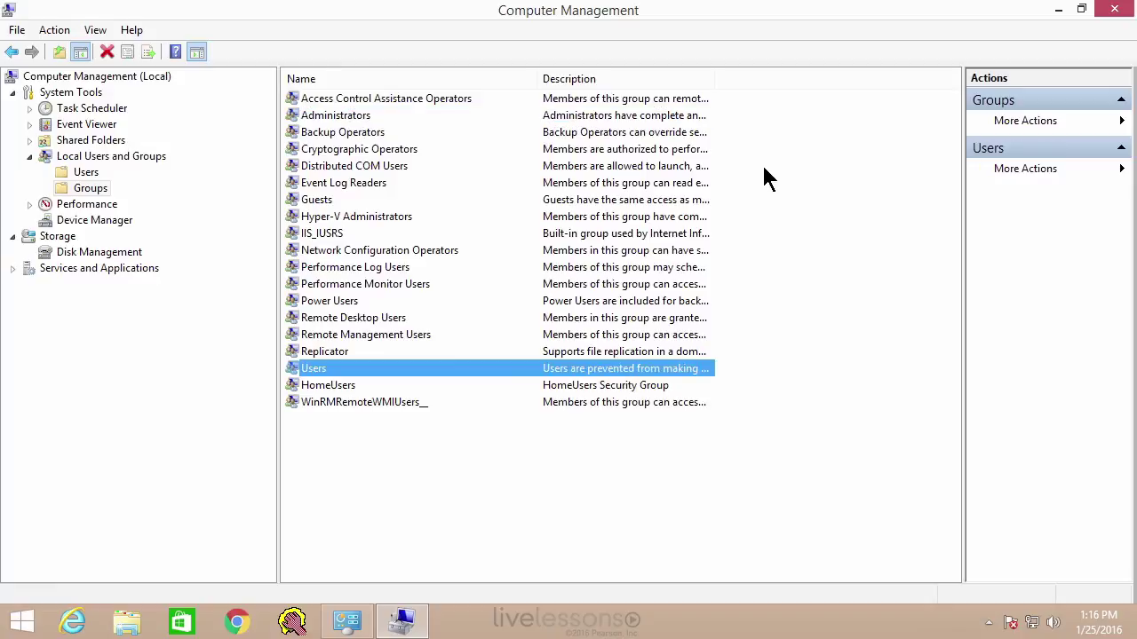
{"action": "type", "text": "gpo"}
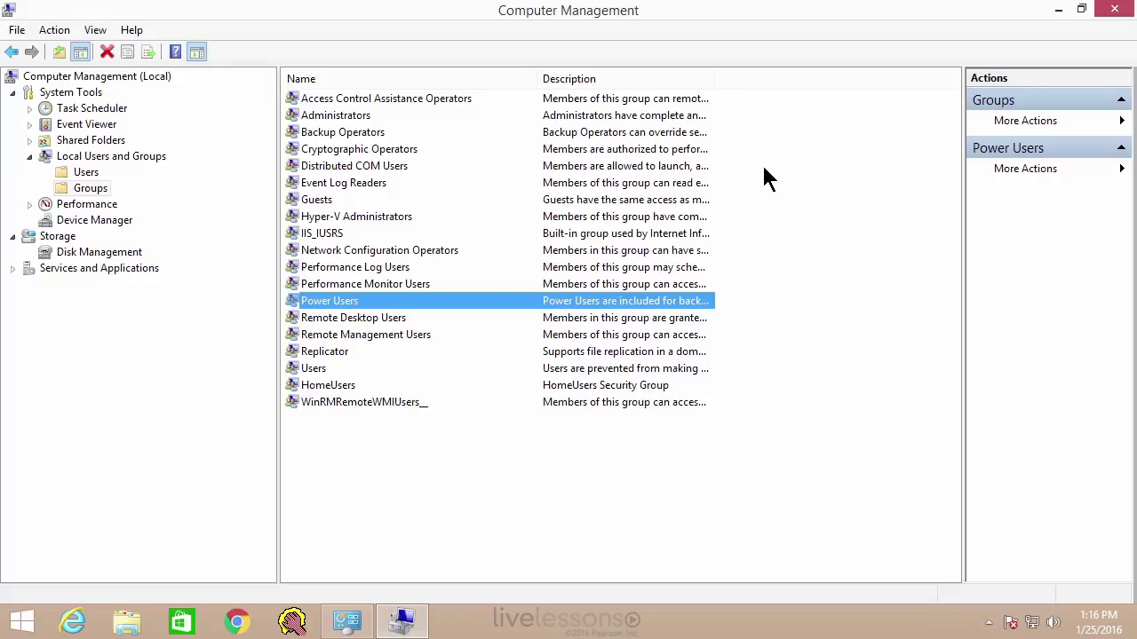
- Open the Users group's properties and select testuser in its members list
{"action": "key", "text": "u"}
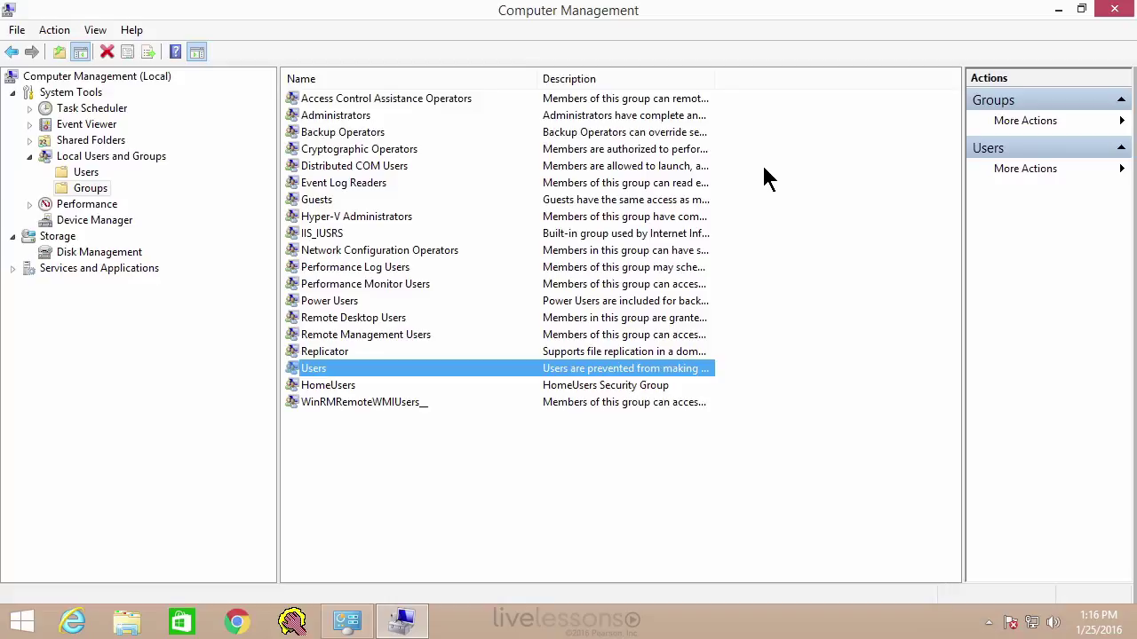
{"action": "key", "text": "Return"}
{"action": "key", "text": "t"}
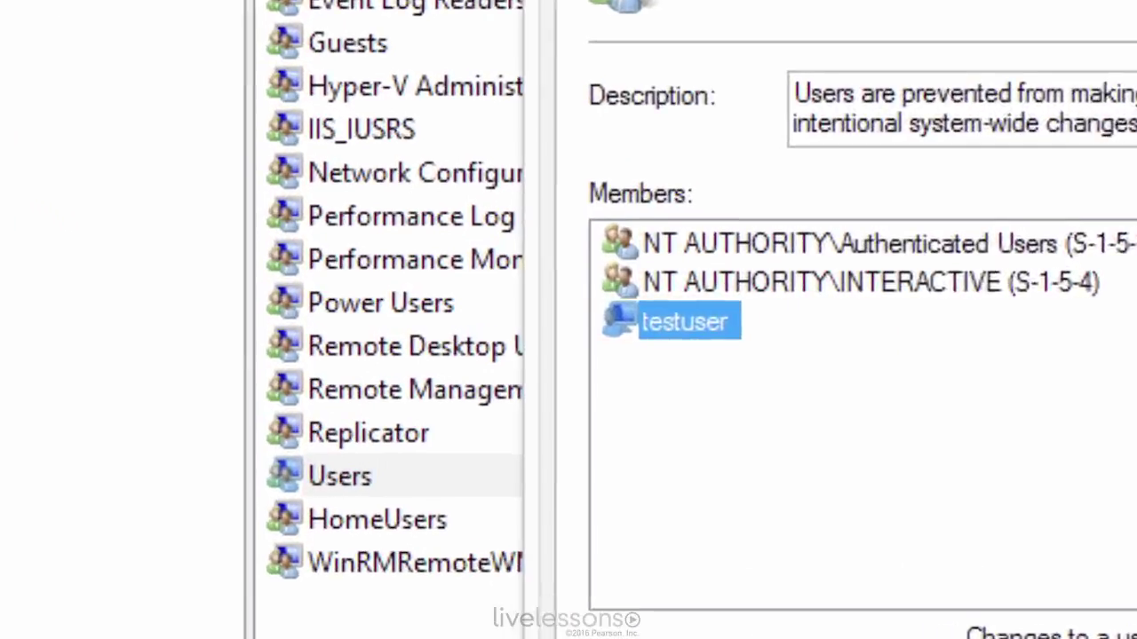
- Inspect the Administrators group's members, then return to the local user accounts list
{"action": "key", "text": "Tab"}
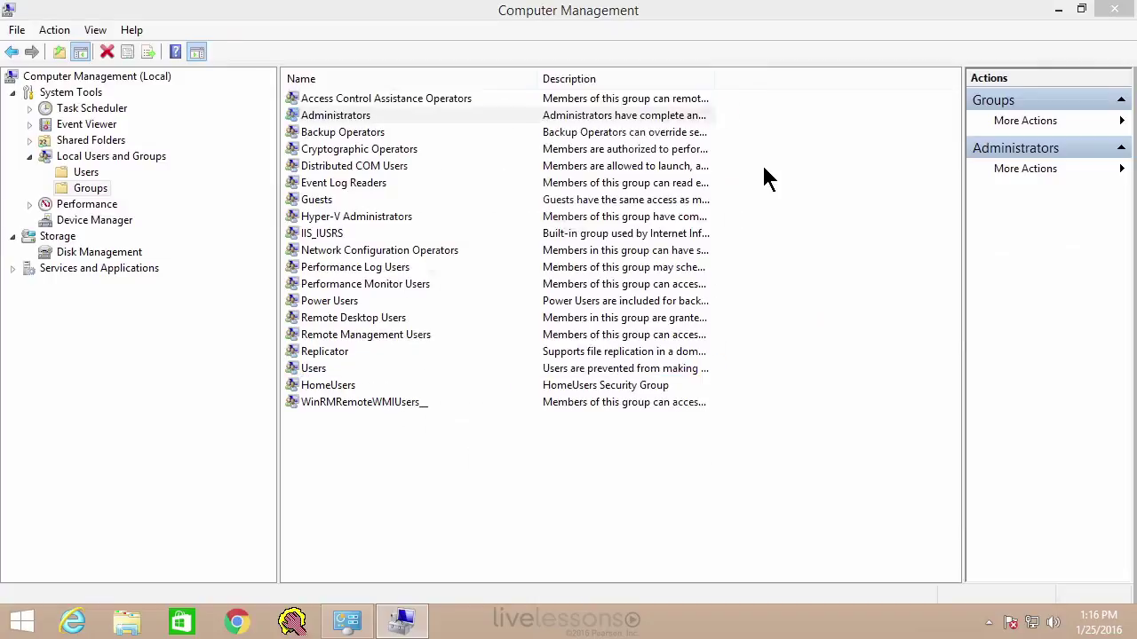
{"action": "key", "text": "Return"}
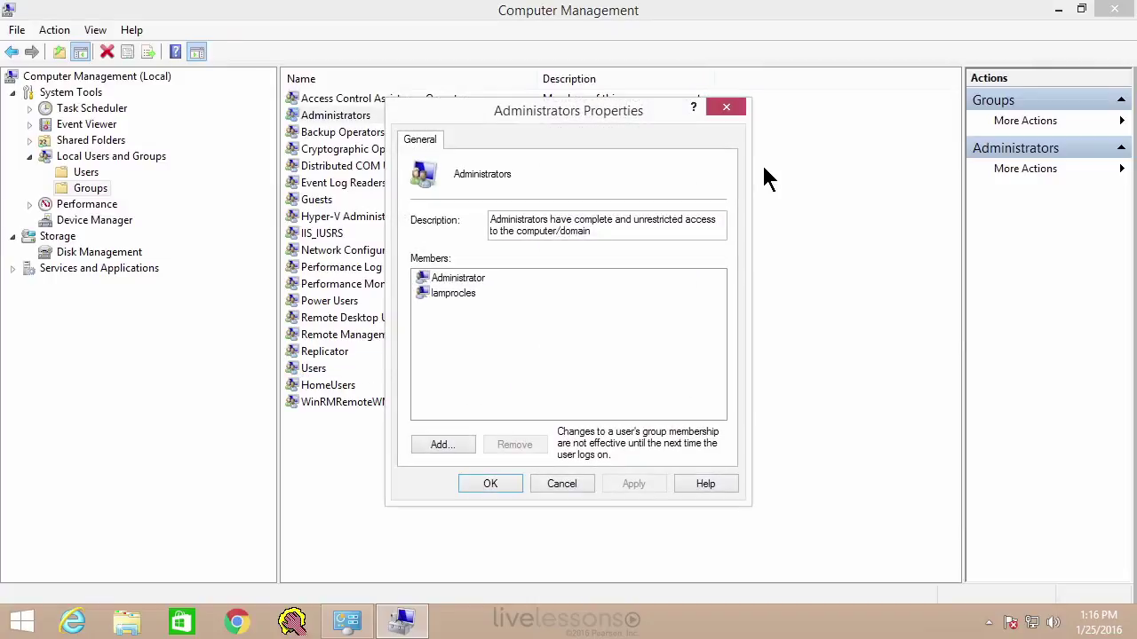
{"action": "key", "text": "Down"}
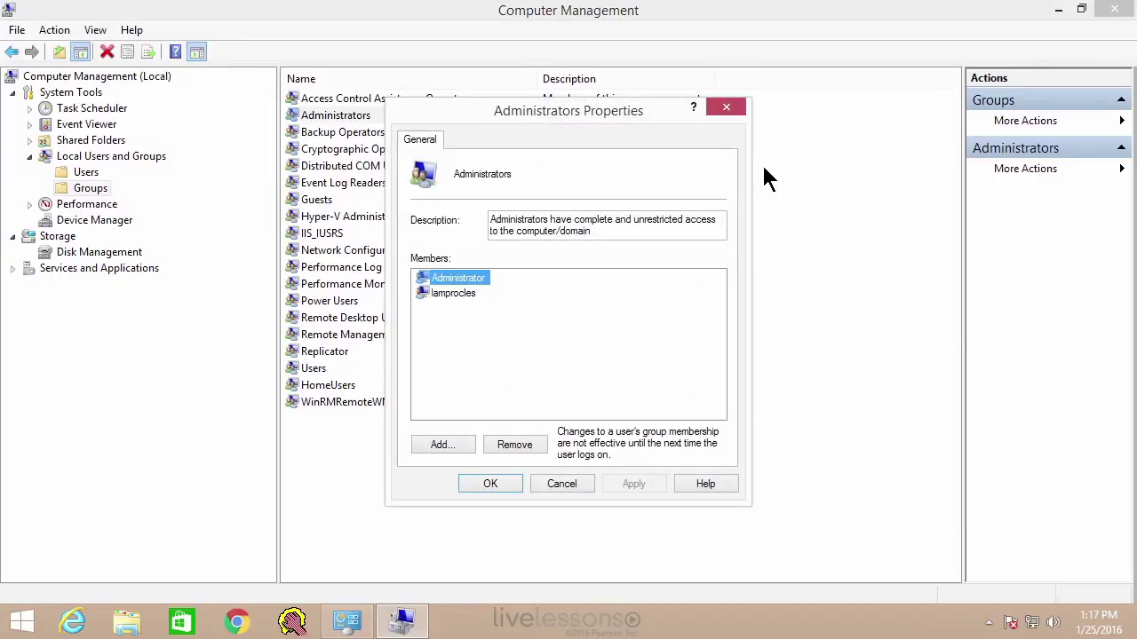
{"action": "key", "text": "Down"}
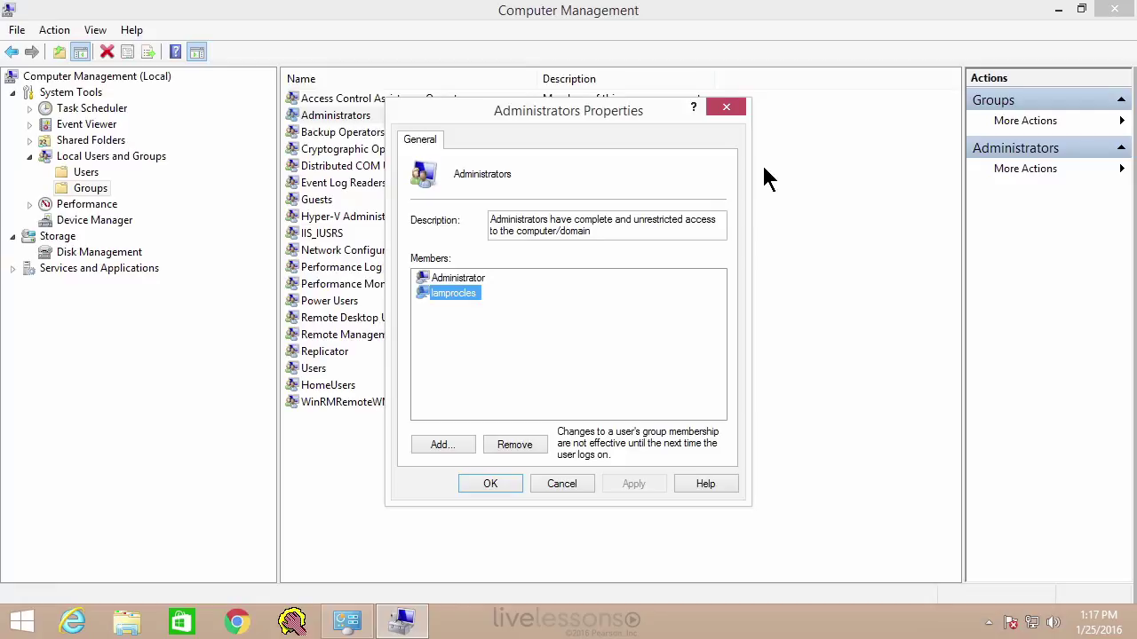
{"action": "key", "text": "Up"}
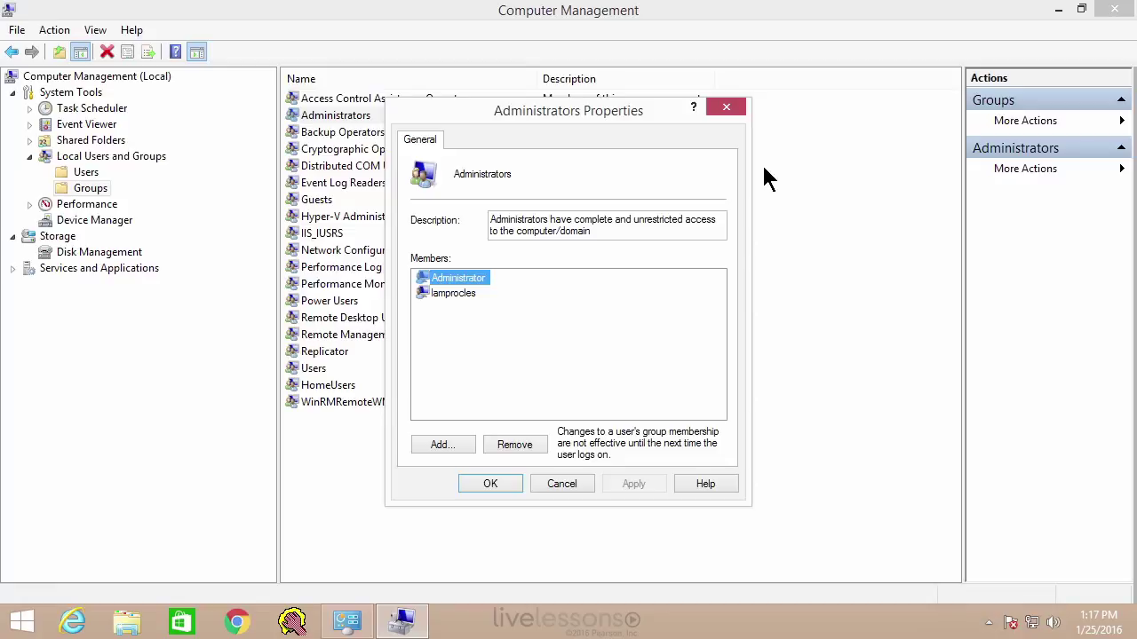
{"action": "key", "text": "Down"}
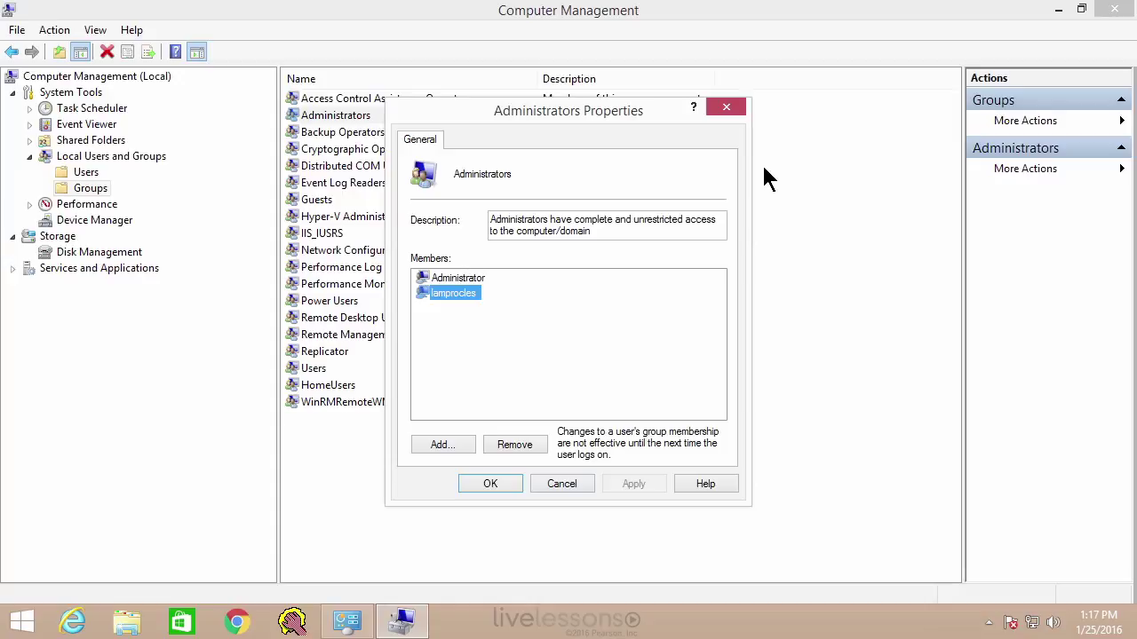
{"action": "key", "text": "Escape"}
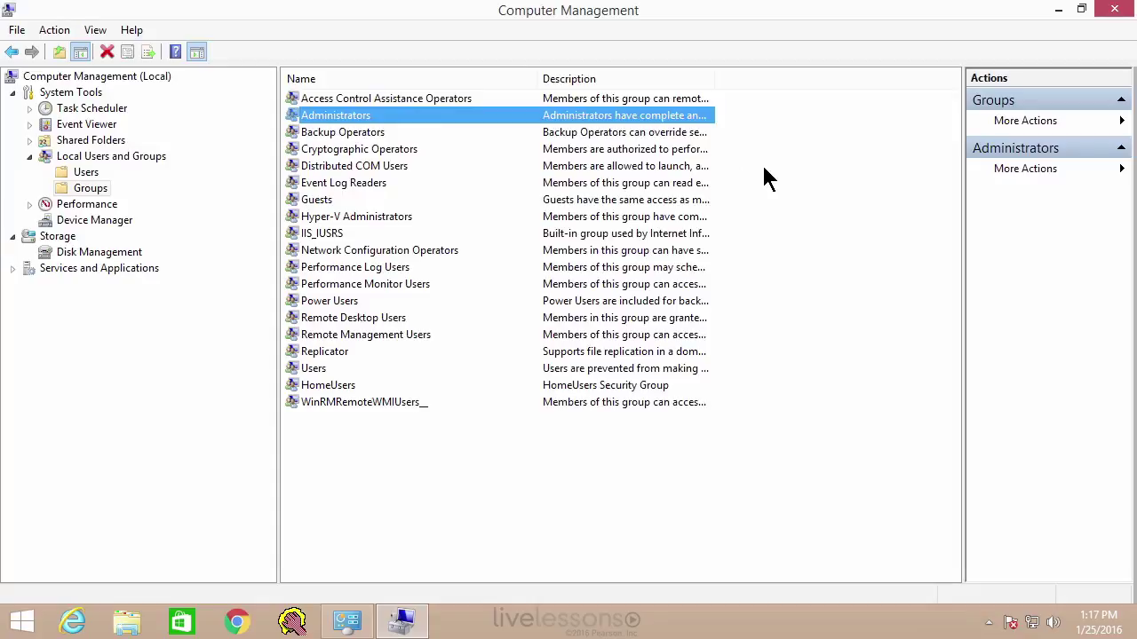
{"action": "key", "text": "alt+Left"}
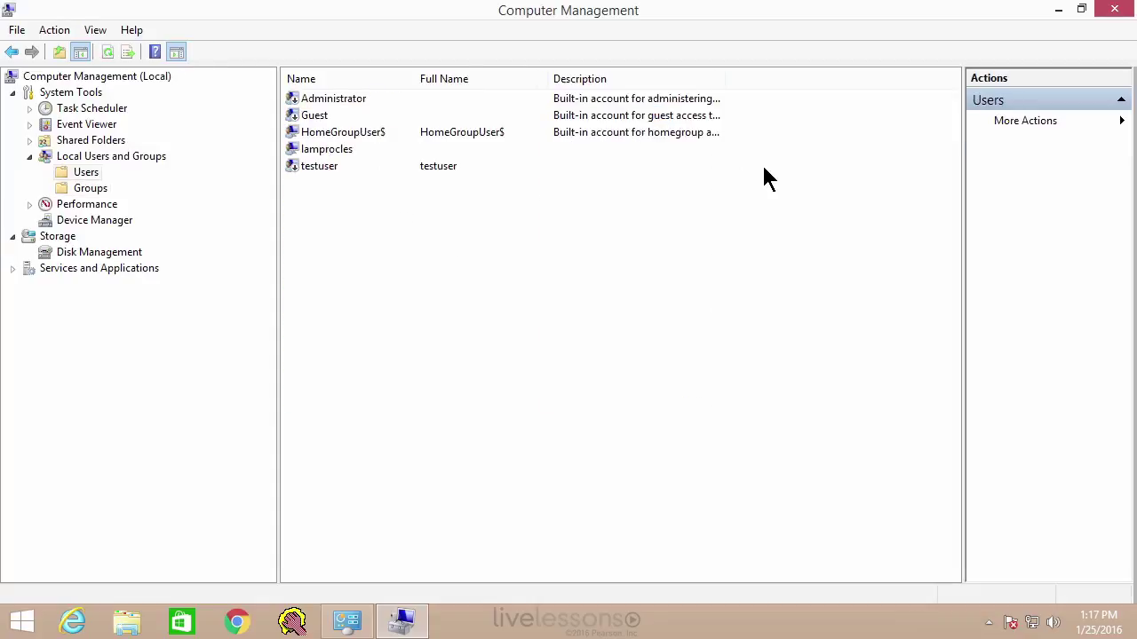
- Add testuser to the Administrators group from its Member Of tab and save
{"action": "left_click", "coordinate": [763, 167]}
{"action": "double_click", "coordinate": [764, 168]}
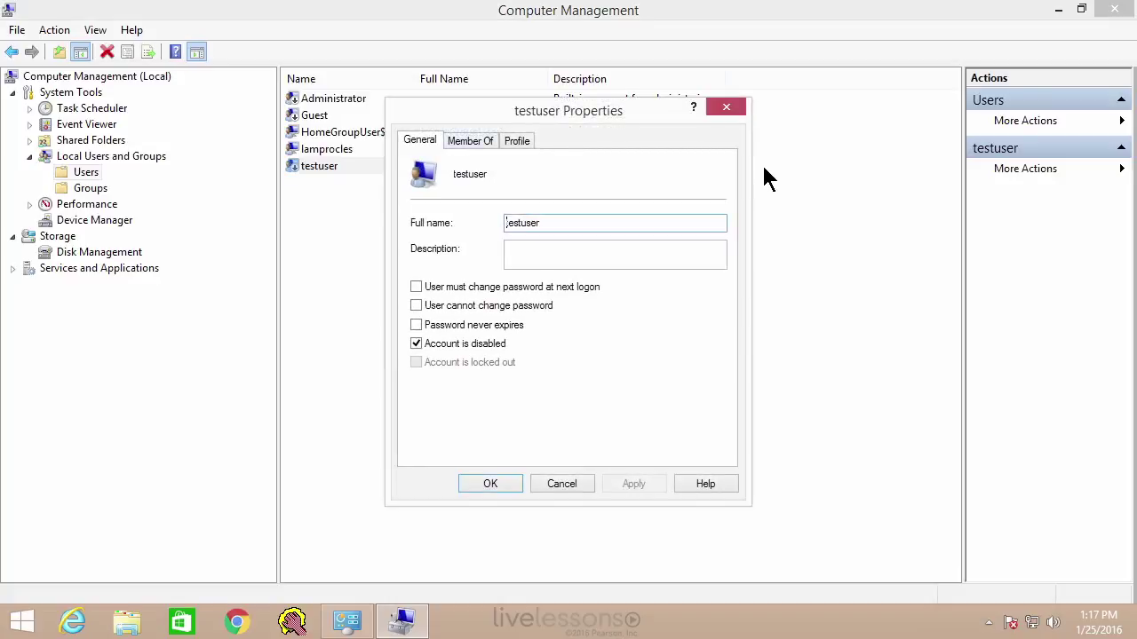
{"action": "key", "text": "ctrl+Tab"}
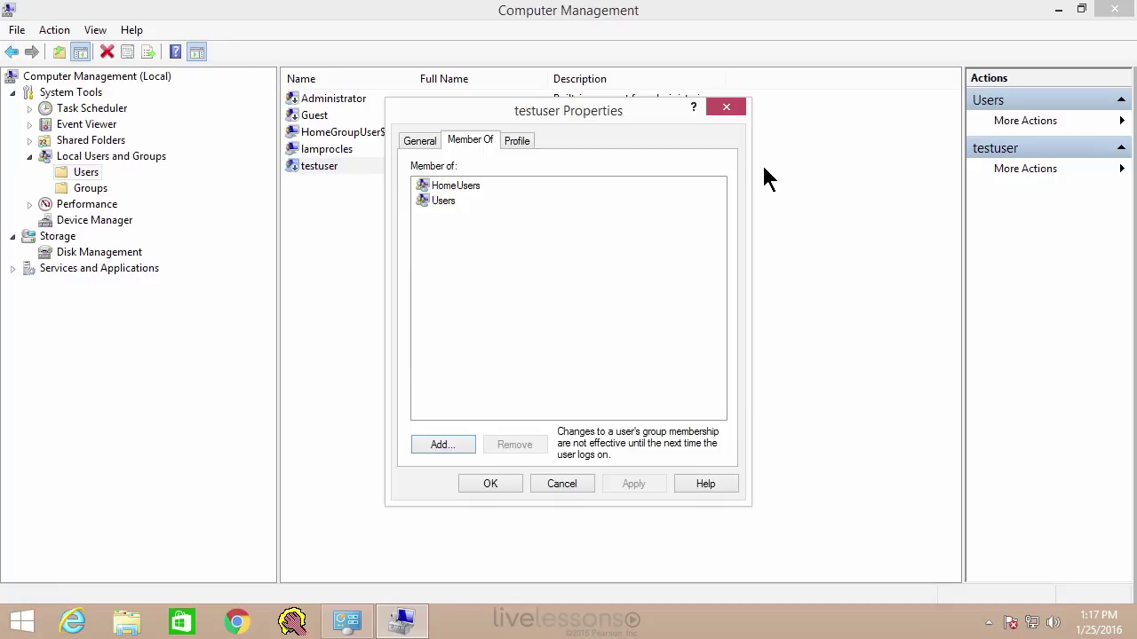
{"action": "key", "text": "Tab"}
{"action": "key", "text": "Down"}
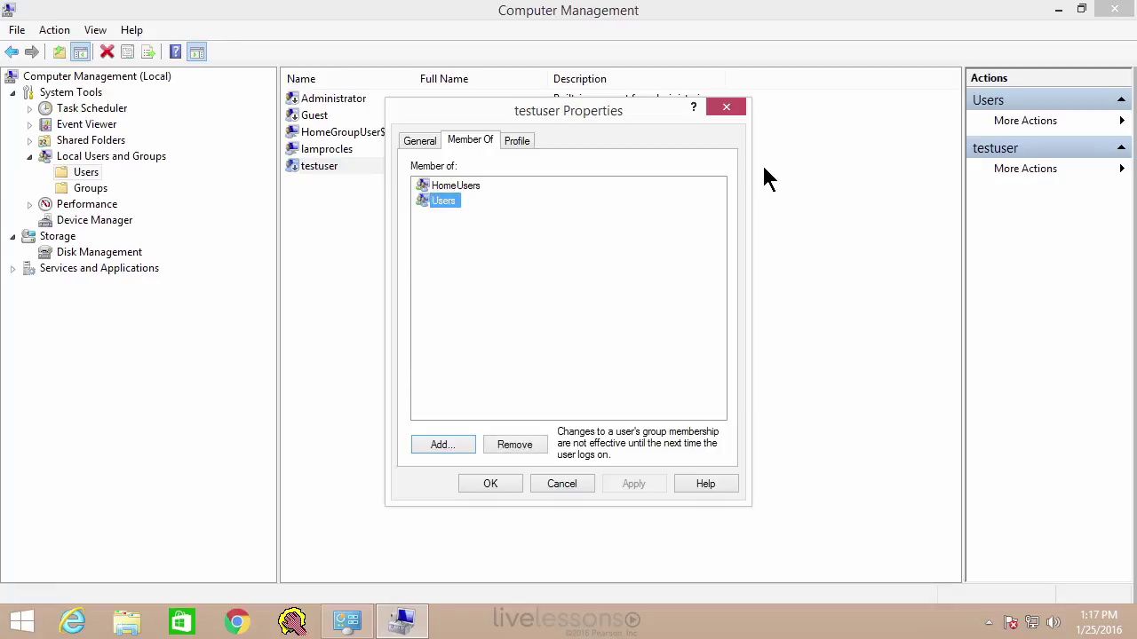
{"action": "key", "text": "Up"}
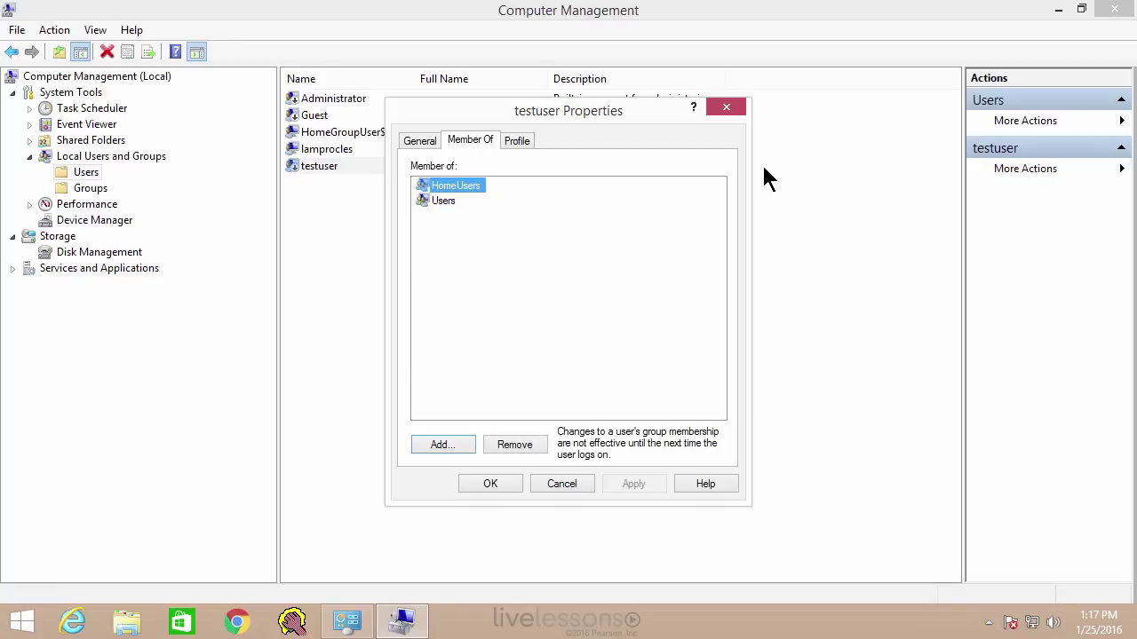
{"action": "key", "text": "Tab"}
{"action": "key", "text": "Return"}
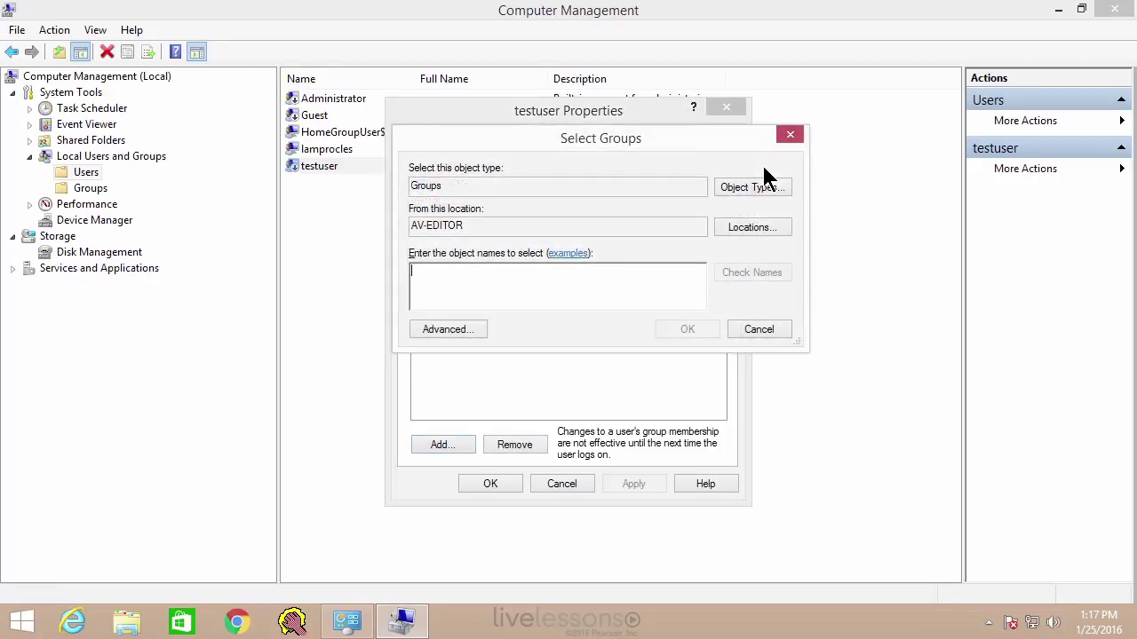
{"action": "type", "text": "administrators"}
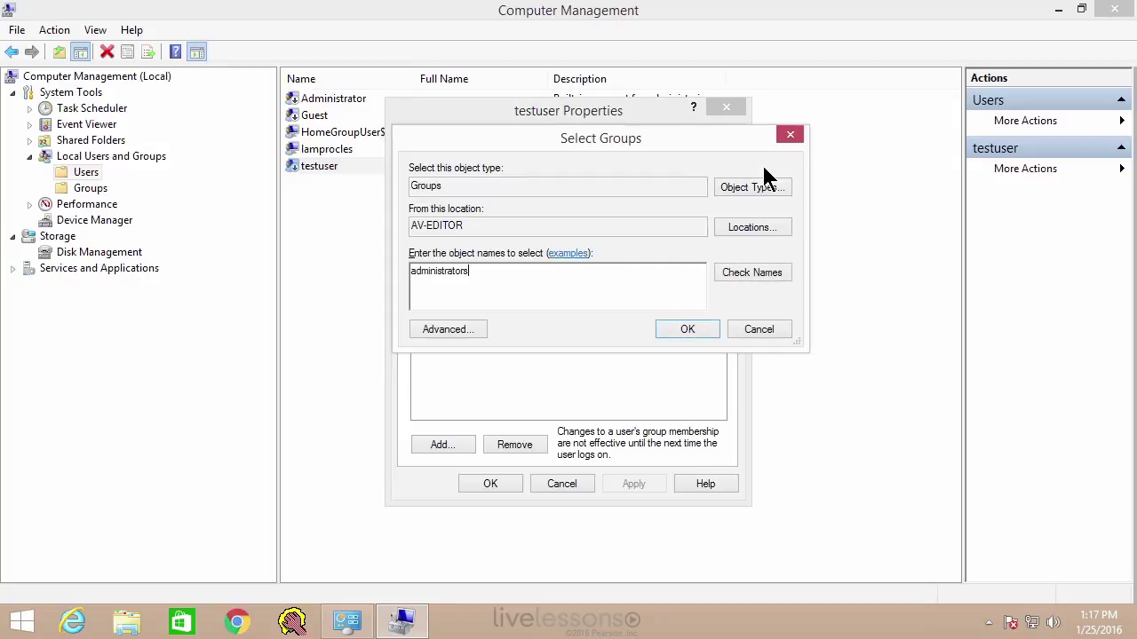
{"action": "key", "text": "Return"}
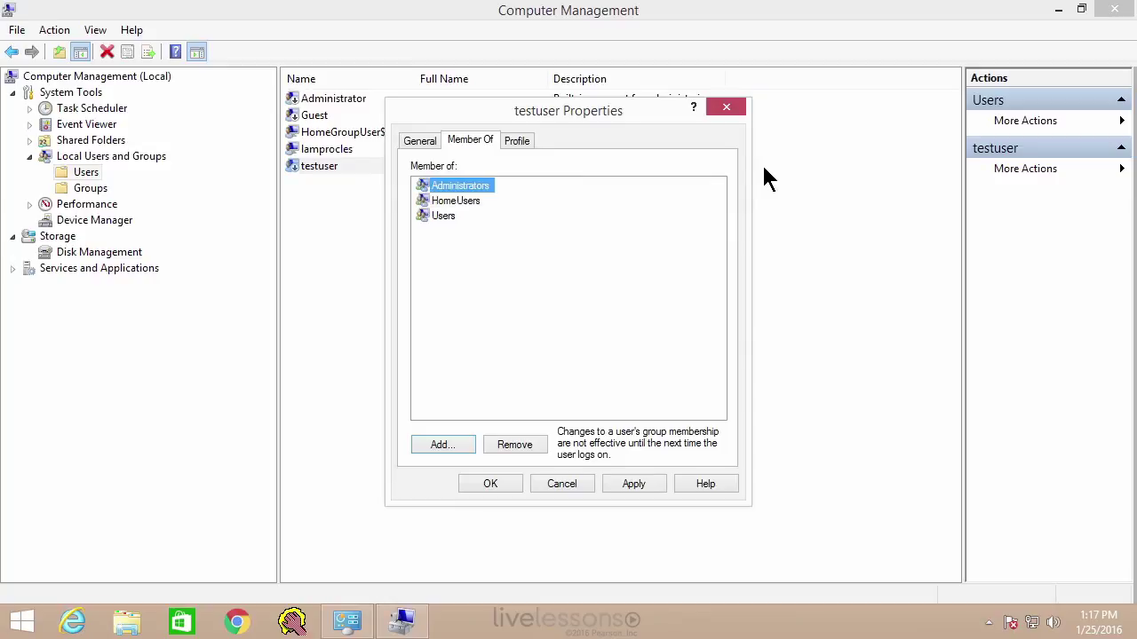
{"action": "key", "text": "Return"}
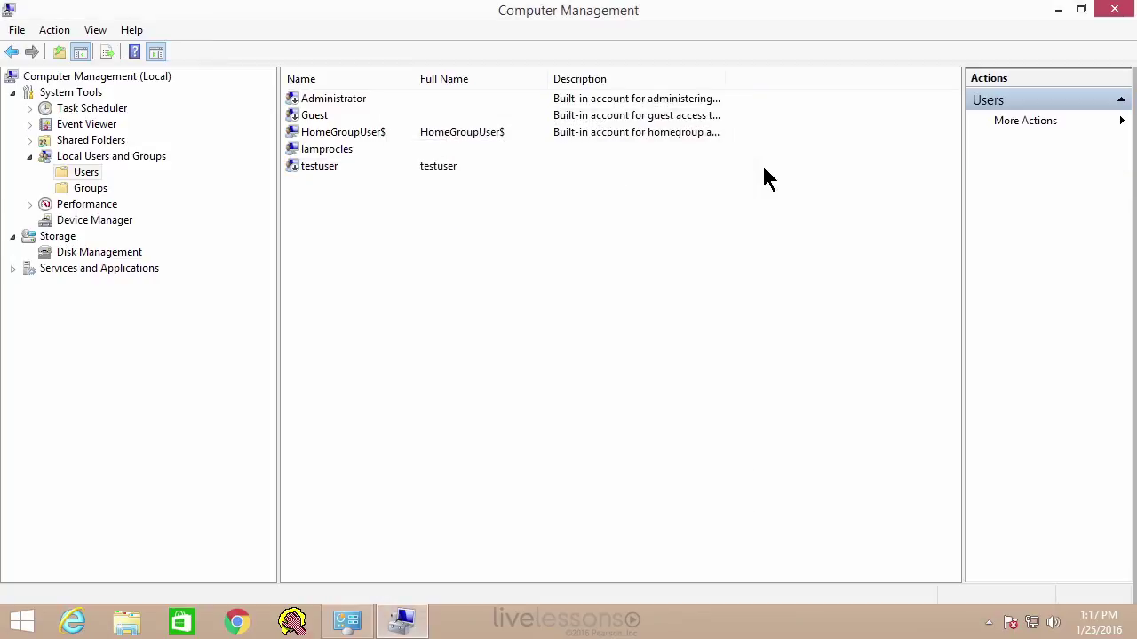
- Confirm testuser now appears among the Administrators group's members, then go back to Users
{"action": "key", "text": "Down"}
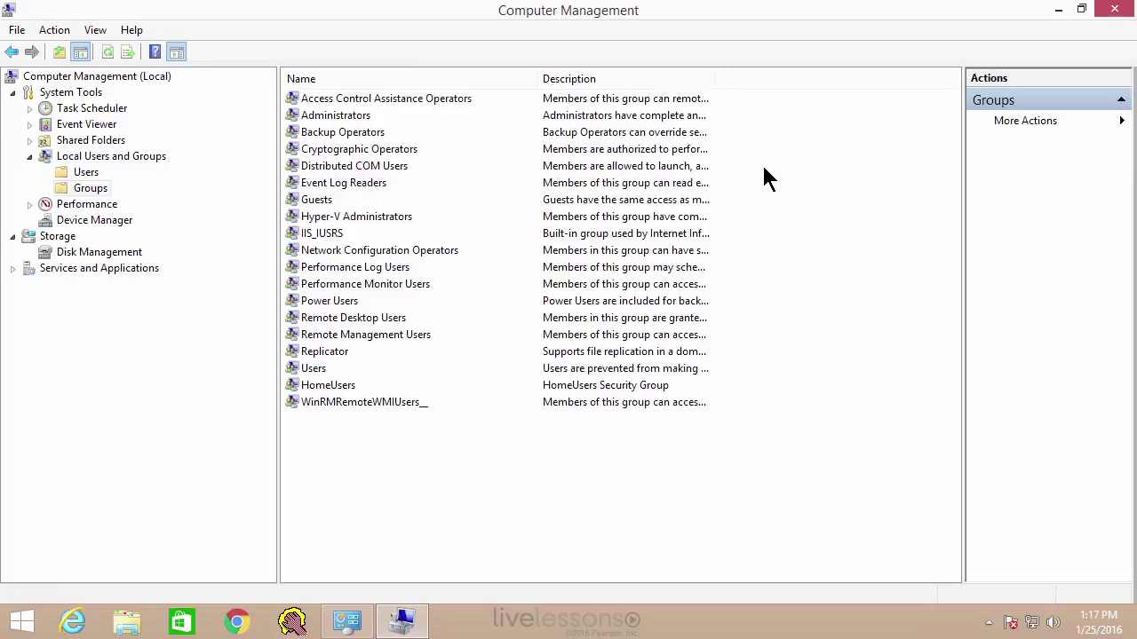
{"action": "key", "text": "Down"}
{"action": "key", "text": "Return"}
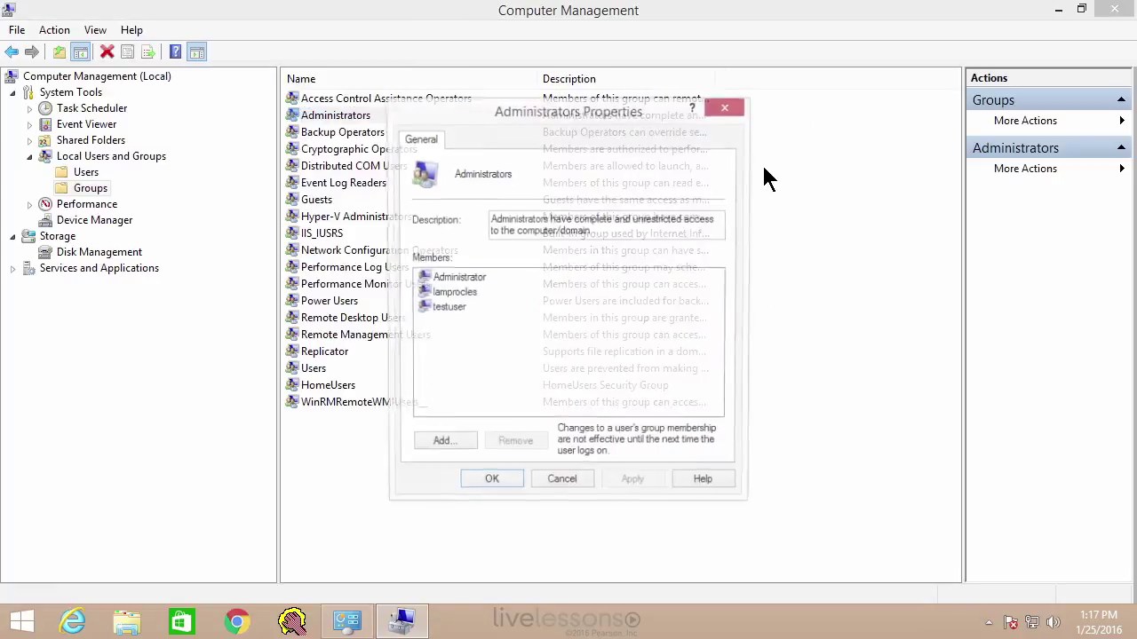
{"action": "key", "text": "End"}
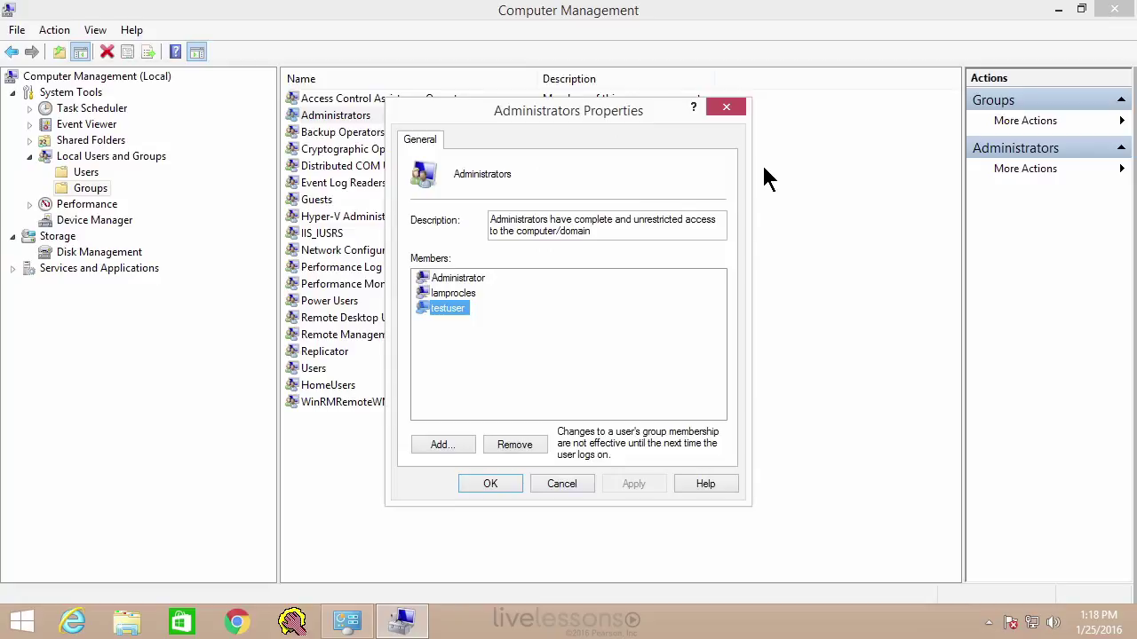
{"action": "key", "text": "Return"}
{"action": "key", "text": "Tab"}
{"action": "key", "text": "Up"}
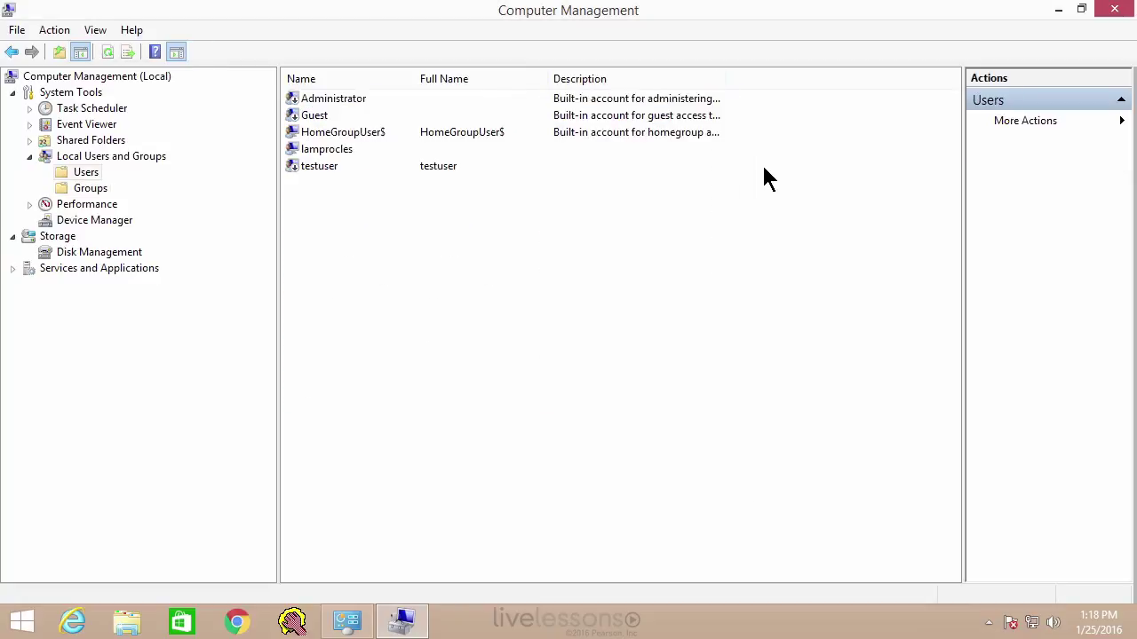
- Review lamprocles's Administrators and HomeUsers memberships, then switch to the Groups list
{"action": "key", "text": "Tab"}
{"action": "key", "text": "l"}
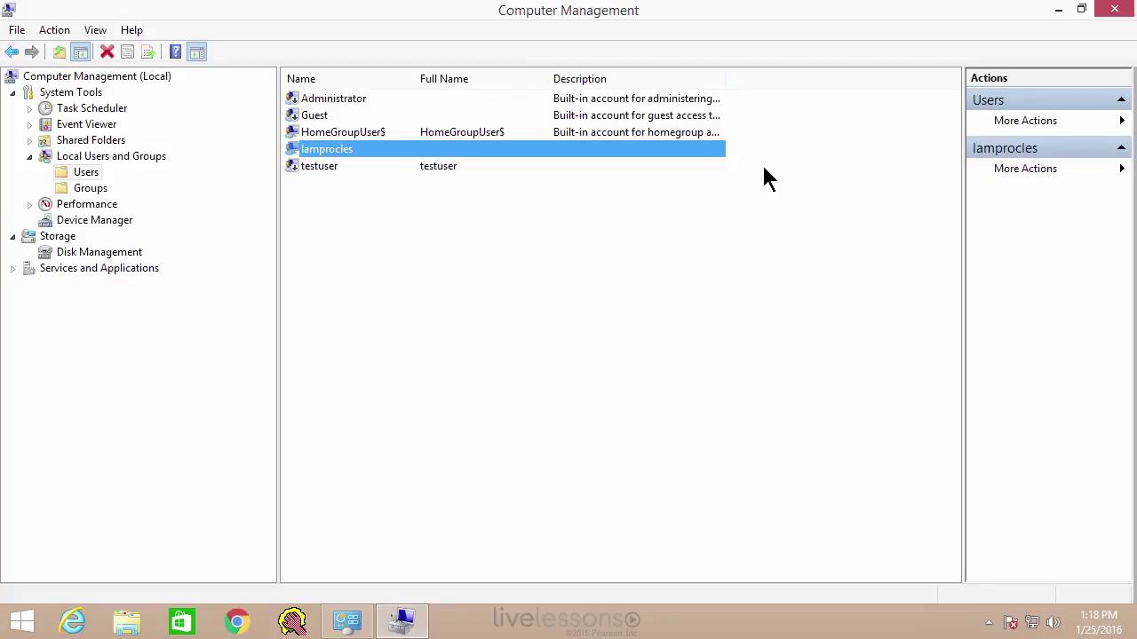
{"action": "key", "text": "Return"}
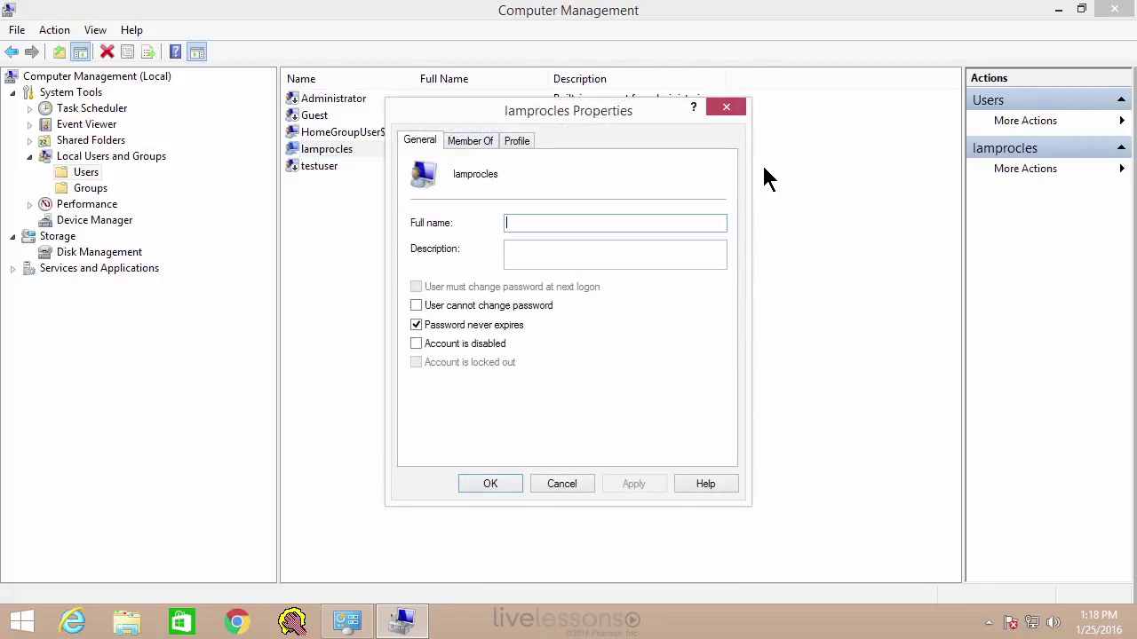
{"action": "key", "text": "ctrl+Tab"}
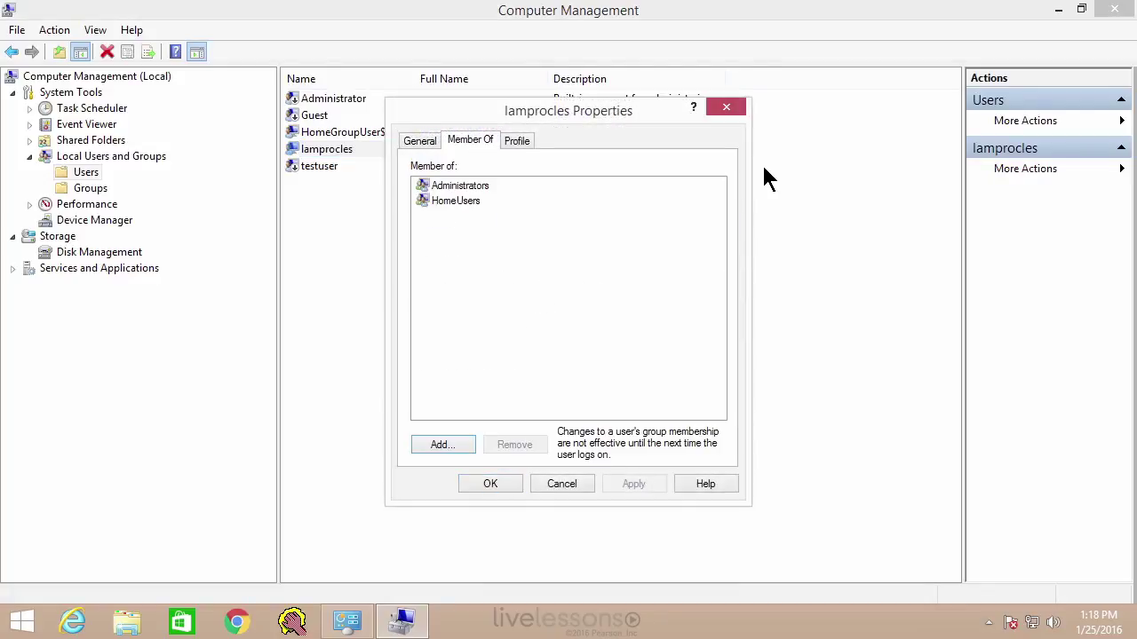
{"action": "key", "text": "Tab"}
{"action": "key", "text": "h"}
{"action": "key", "text": "Up"}
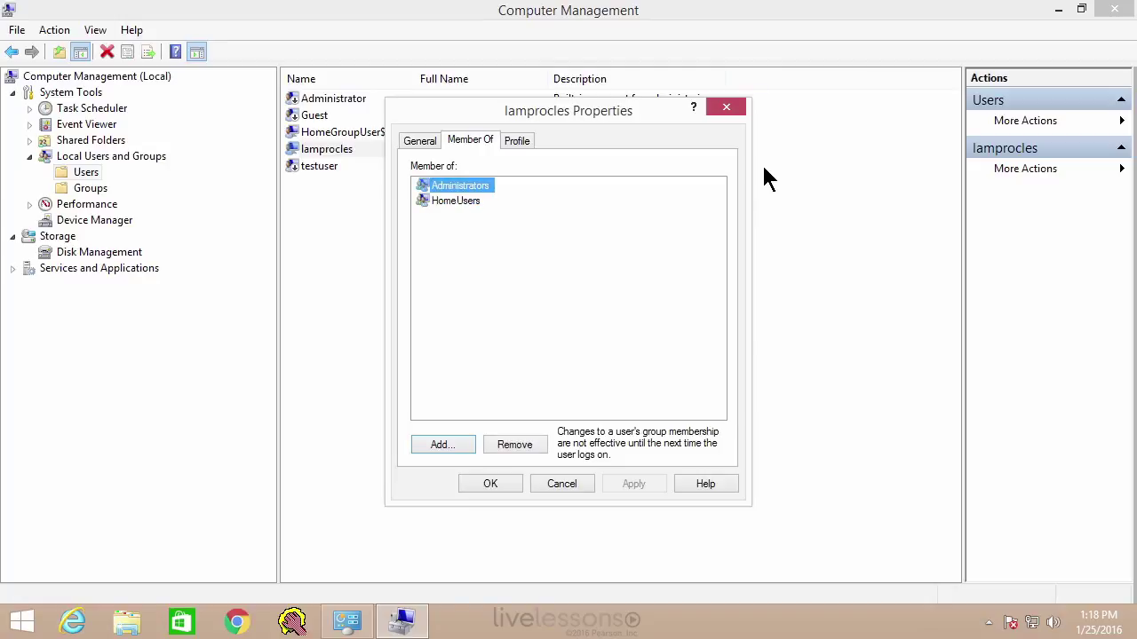
{"action": "key", "text": "Return"}
{"action": "key", "text": "Tab"}
{"action": "key", "text": "Down"}
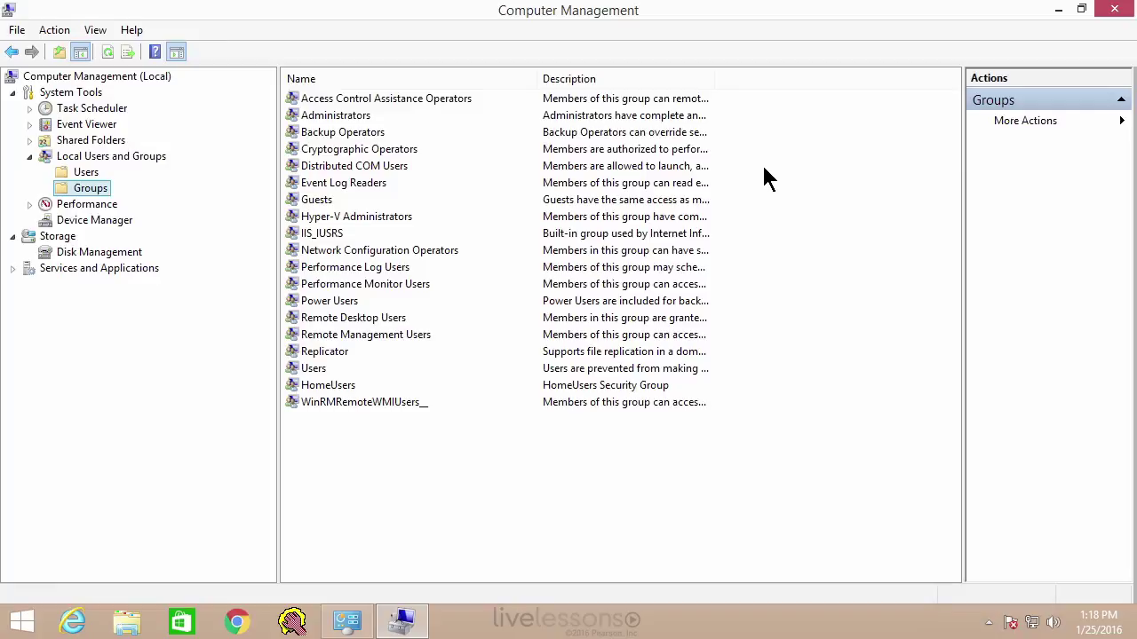
- Create a new local group named 'marketing'
{"action": "key", "text": "shift+F10"}
{"action": "key", "text": "Down"}
{"action": "key", "text": "Return"}
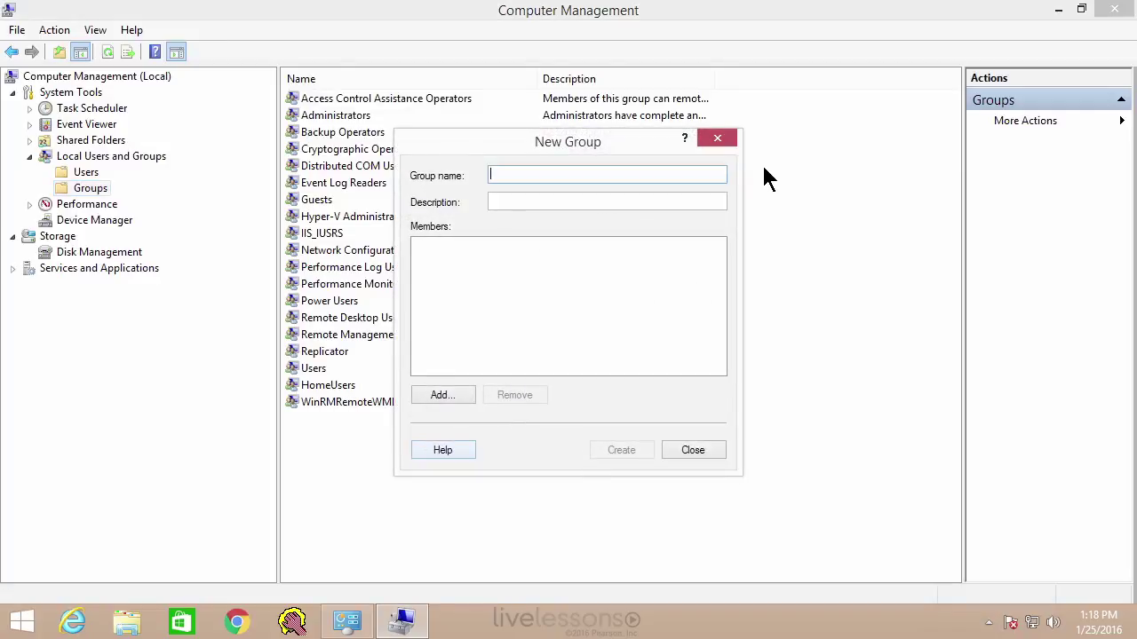
{"action": "type", "text": "marketing"}
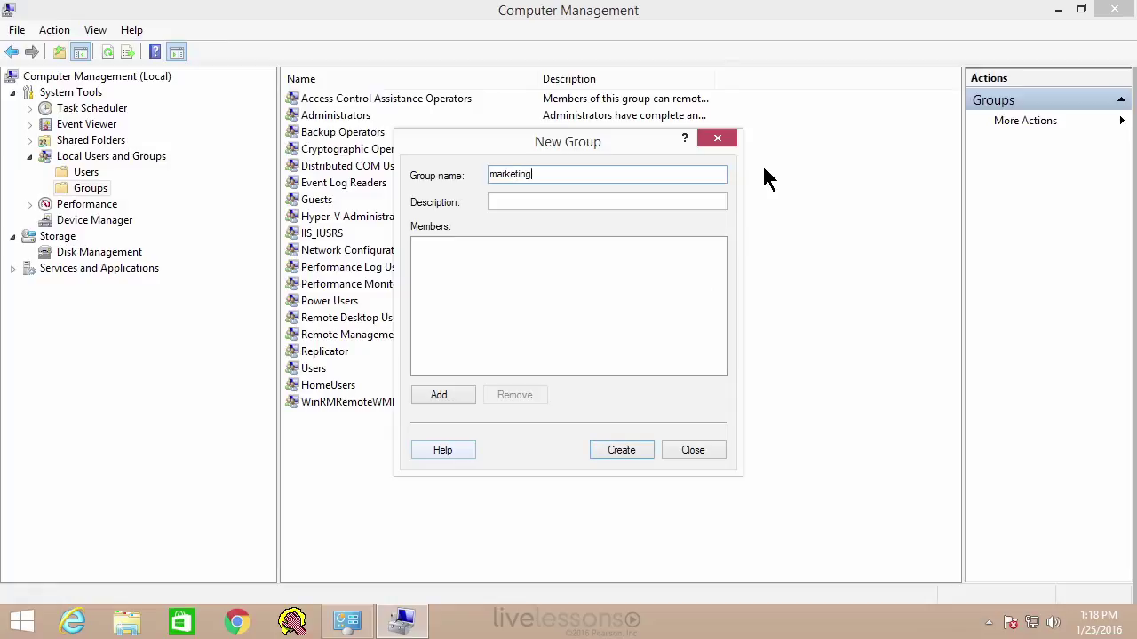
{"action": "key", "text": "Return"}
{"action": "key", "text": "Escape"}
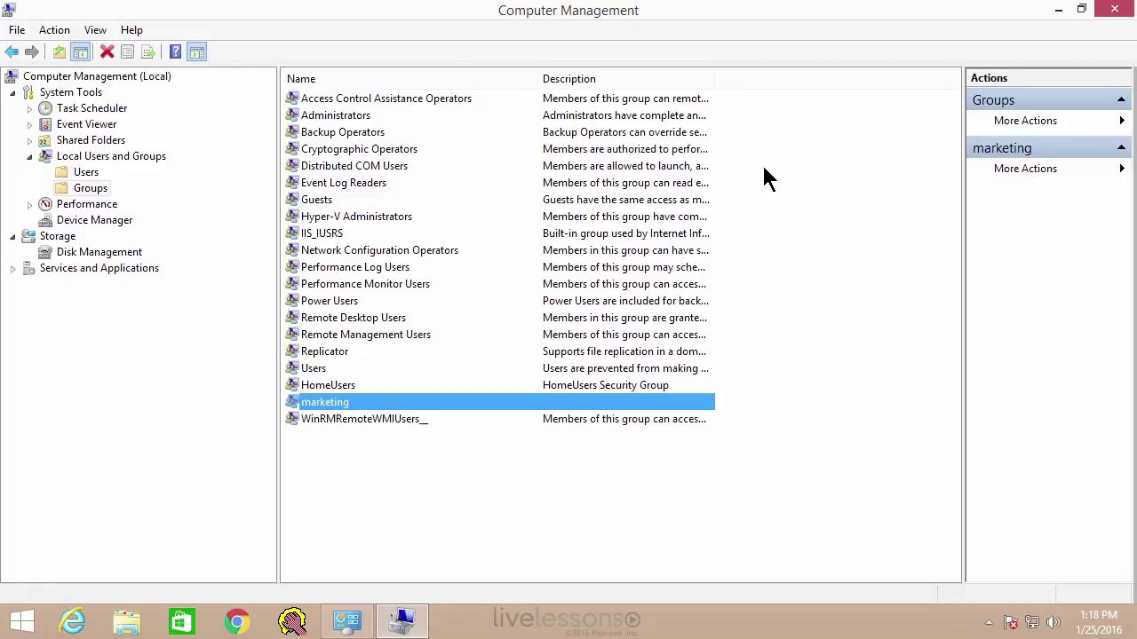
- Return to the local user accounts list with testuser selected
{"action": "key", "text": "alt+Left"}
{"action": "key", "text": "End"}
{"action": "key", "text": "Up"}
{"action": "key", "text": "Up"}
{"action": "key", "text": "Up"}
{"action": "key", "text": "End"}
{"action": "key", "text": "alt+Right"}
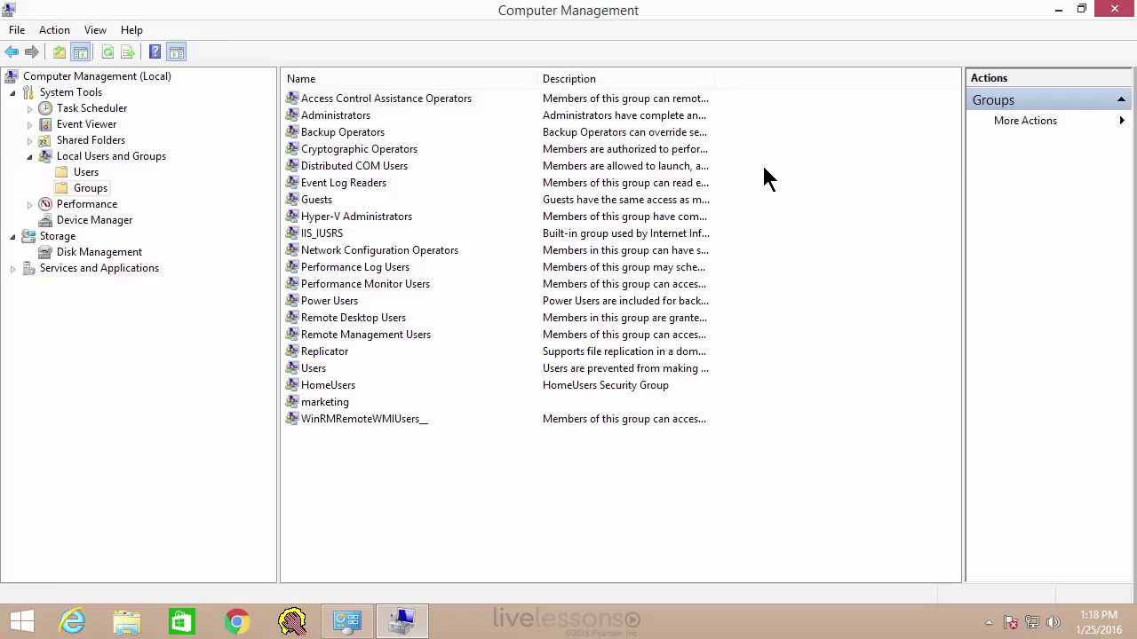
{"action": "key", "text": "Up"}
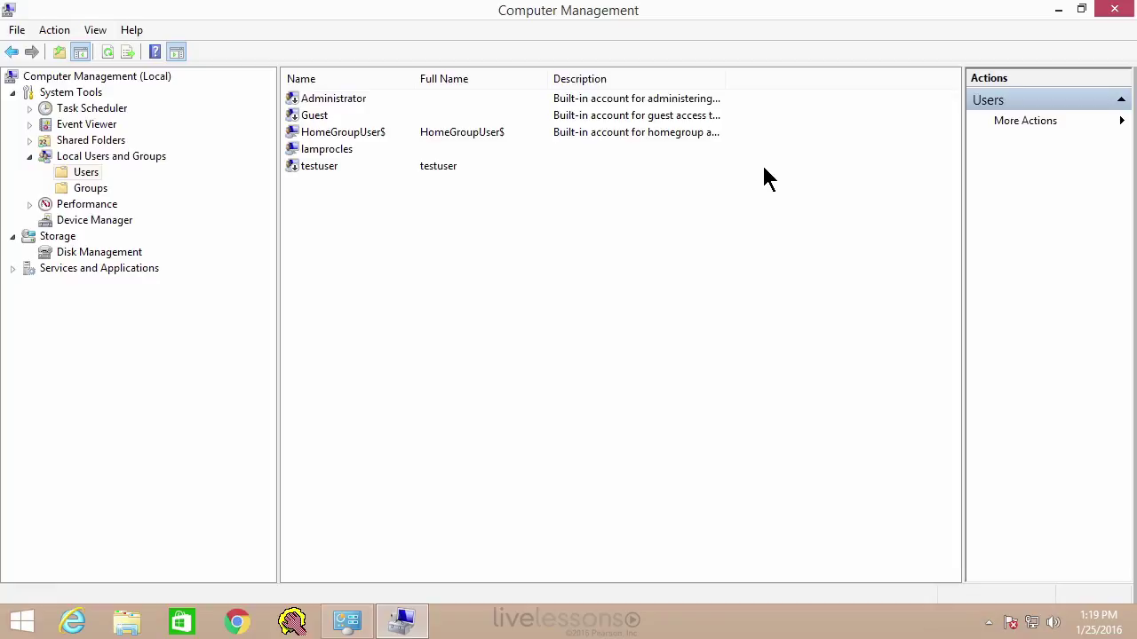
{"action": "key", "text": "Down"}
{"action": "key", "text": "Down"}
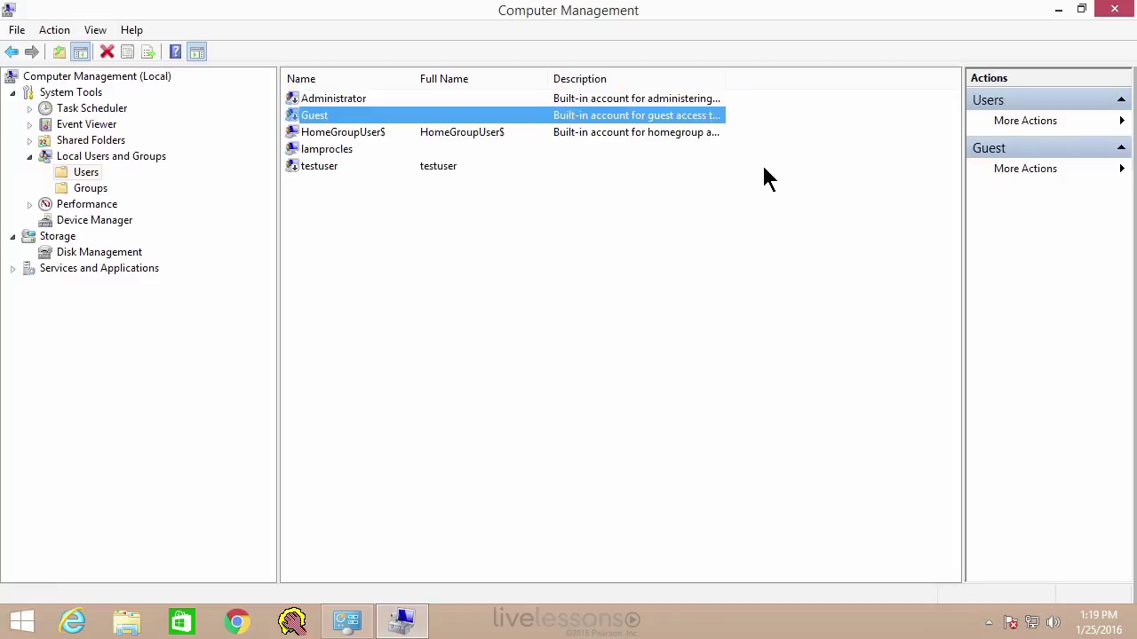
{"action": "key", "text": "shift+F10"}
{"action": "key", "text": "Up"}
{"action": "key", "text": "Up"}
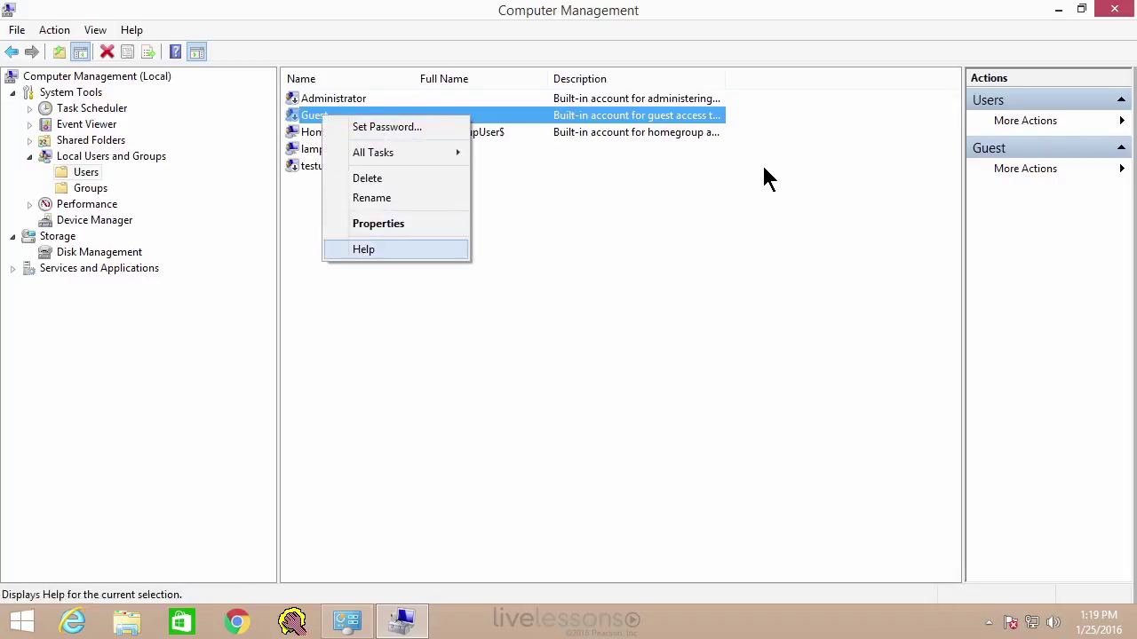
{"action": "key", "text": "Return"}
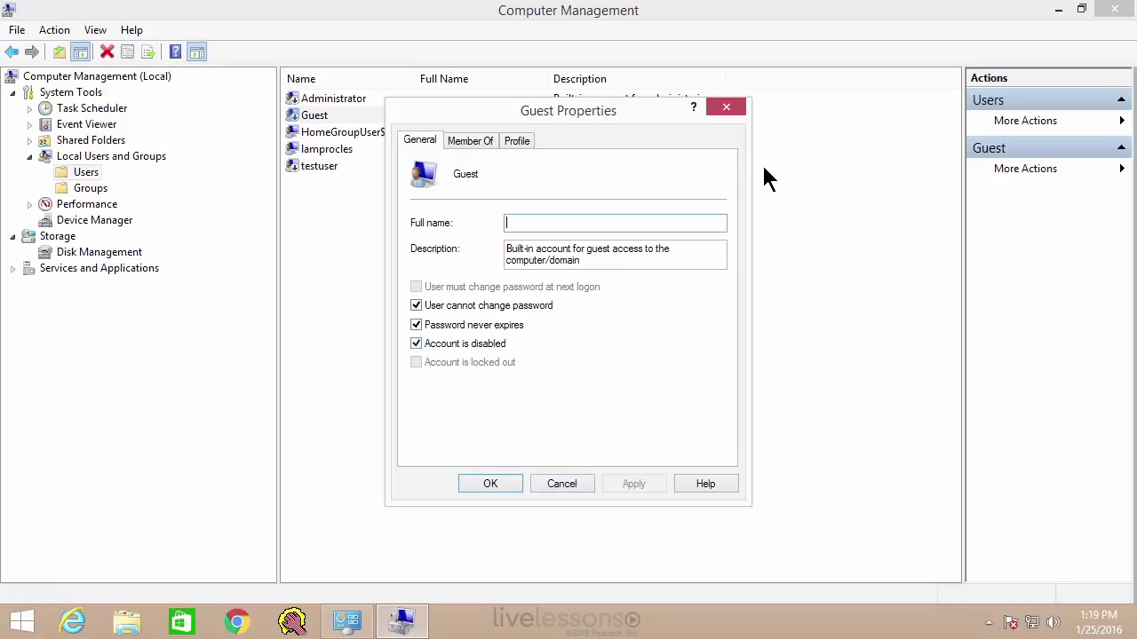
{"action": "key", "text": "Escape"}
{"action": "left_click", "coordinate": [769, 178]}
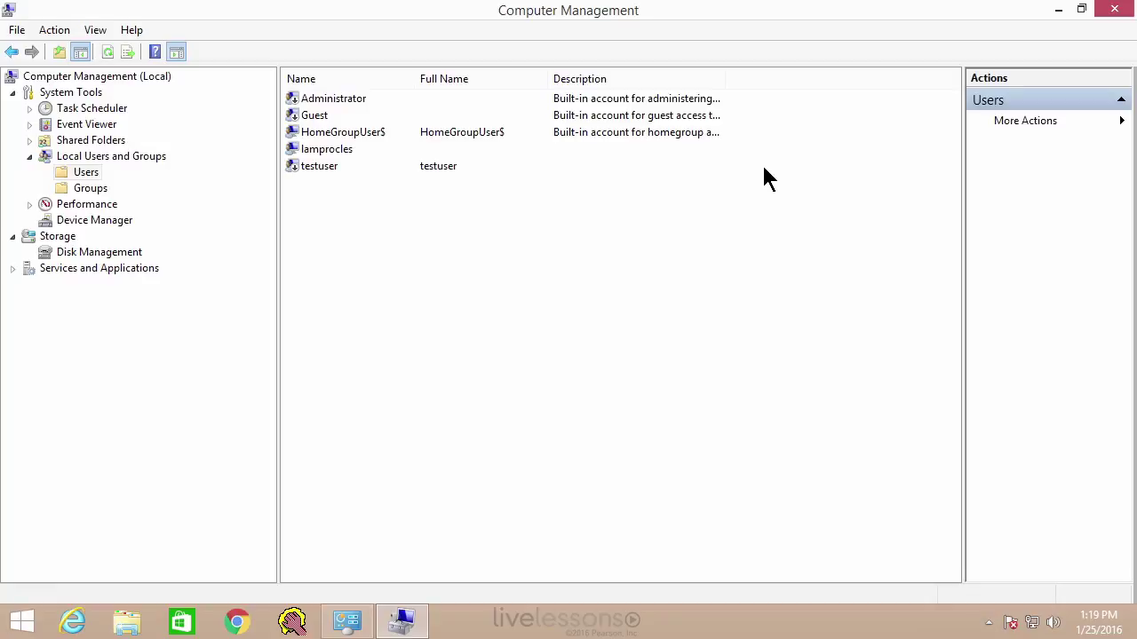
- Set a new password for testuser, entering and confirming it, and acknowledge the confirmation
{"action": "right_click", "coordinate": [322, 167]}
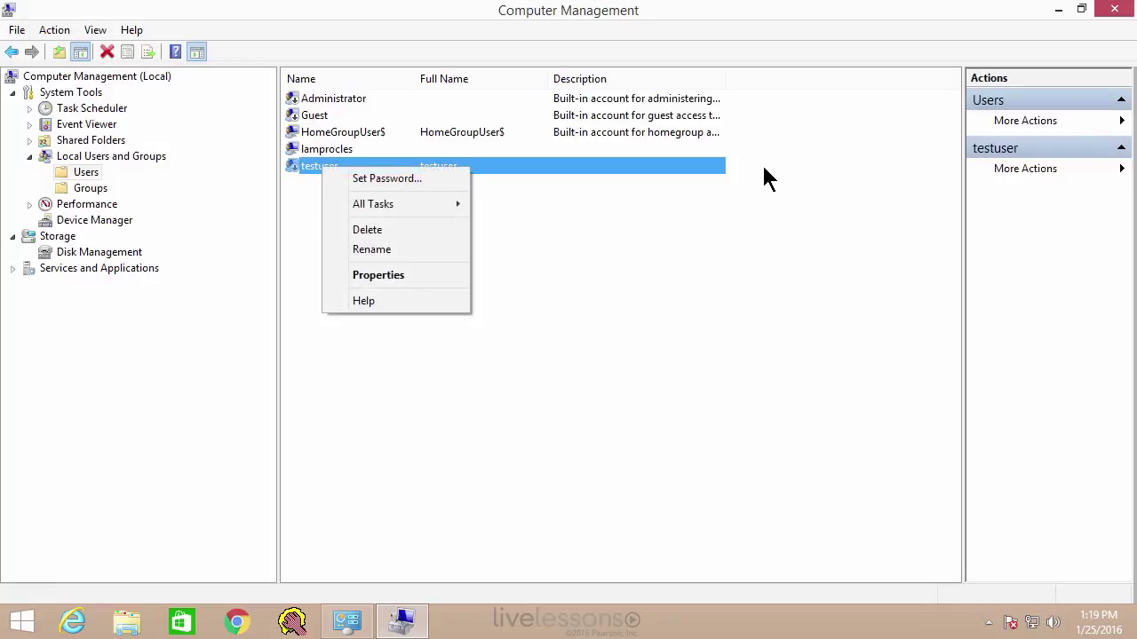
{"action": "key", "text": "Down"}
{"action": "key", "text": "Return"}
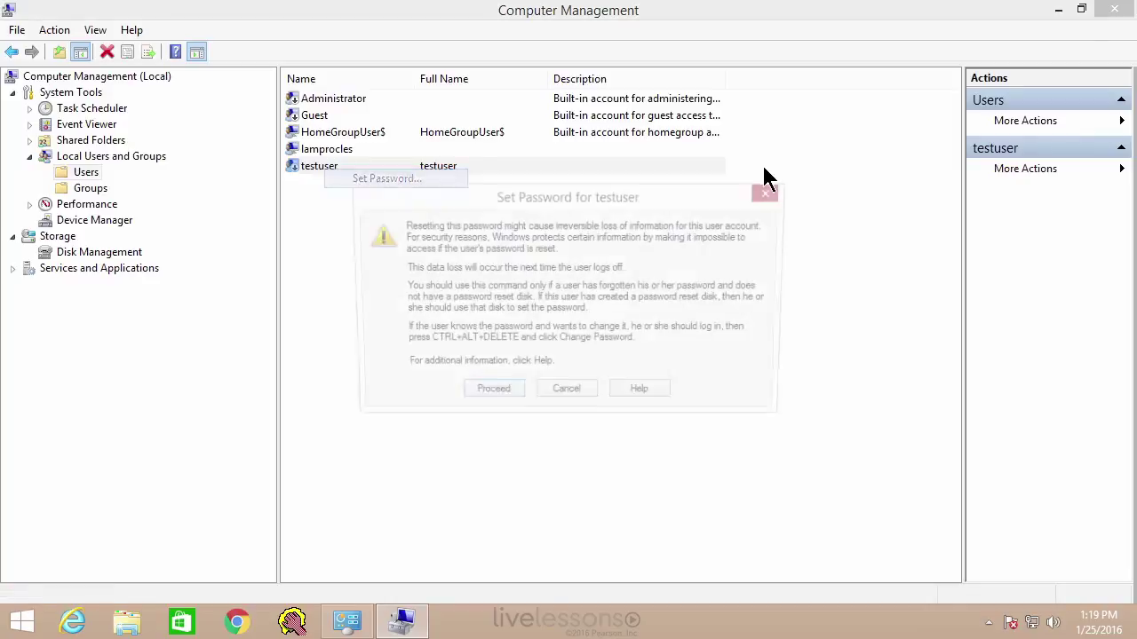
{"action": "key", "text": "Return"}
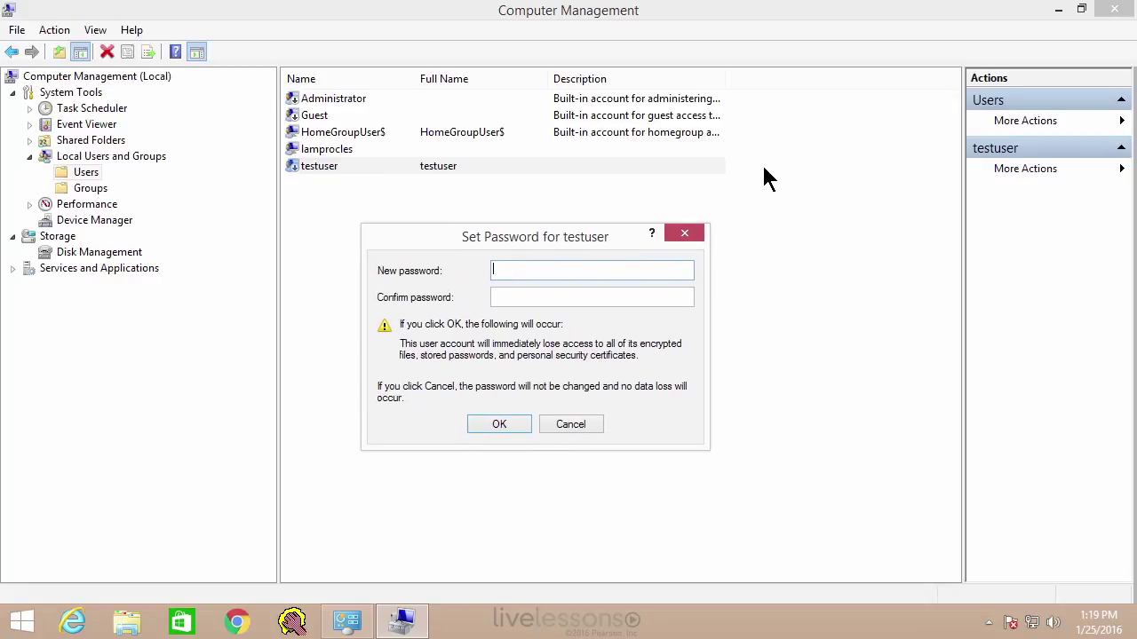
{"action": "type", "text": "•••••••••••"}
{"action": "key", "text": "Tab"}
{"action": "type", "text": "•••••••••••"}
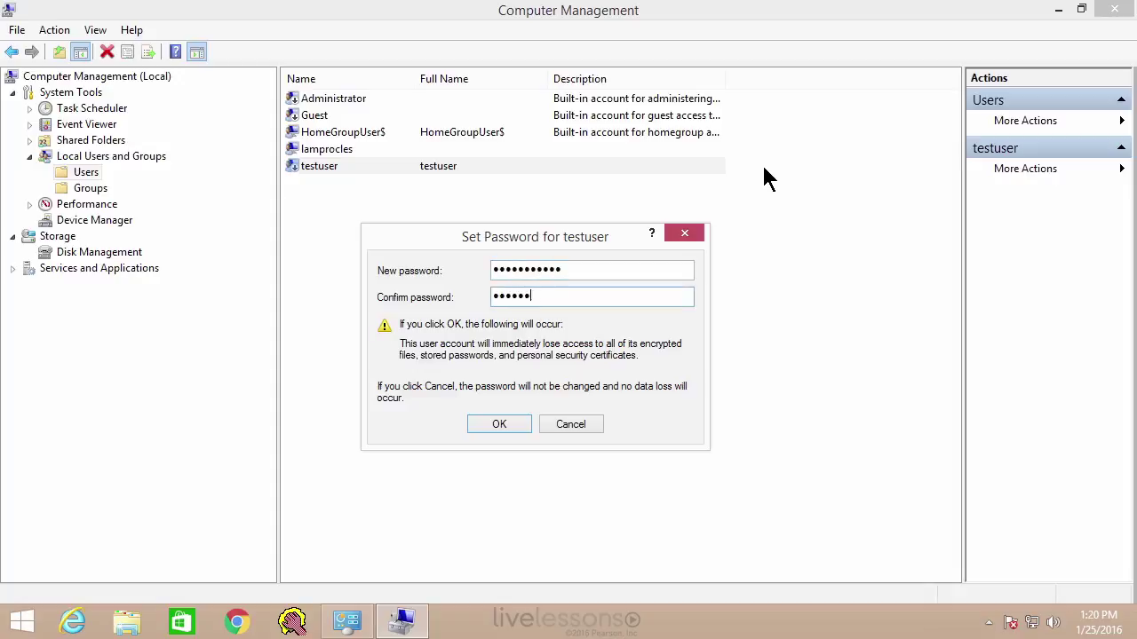
{"action": "key", "text": "Return"}
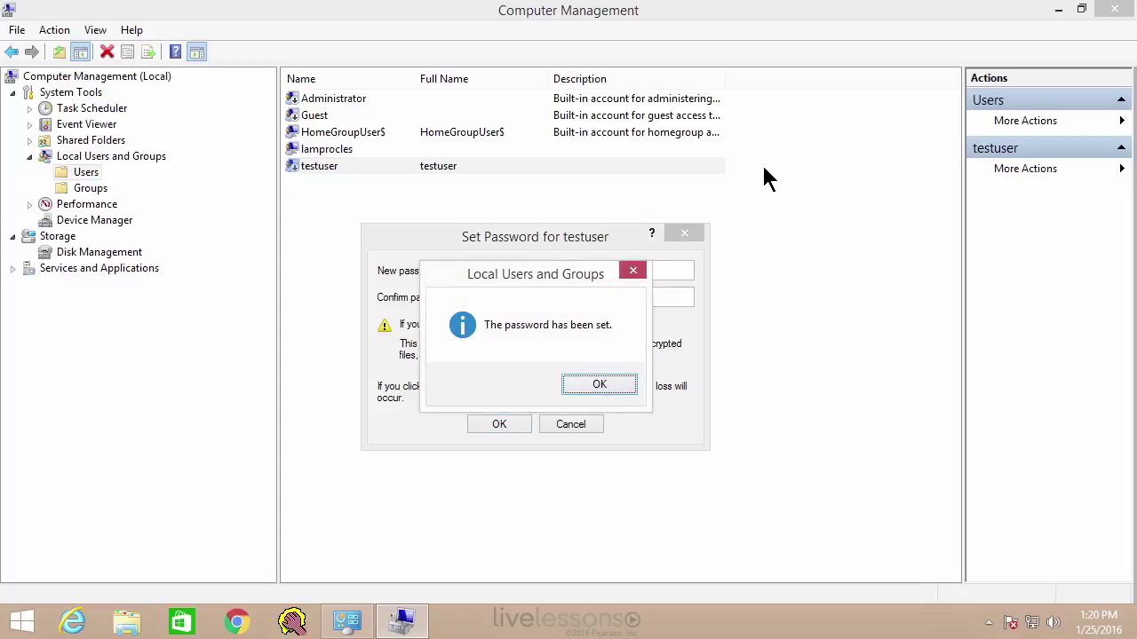
{"action": "key", "text": "Return"}
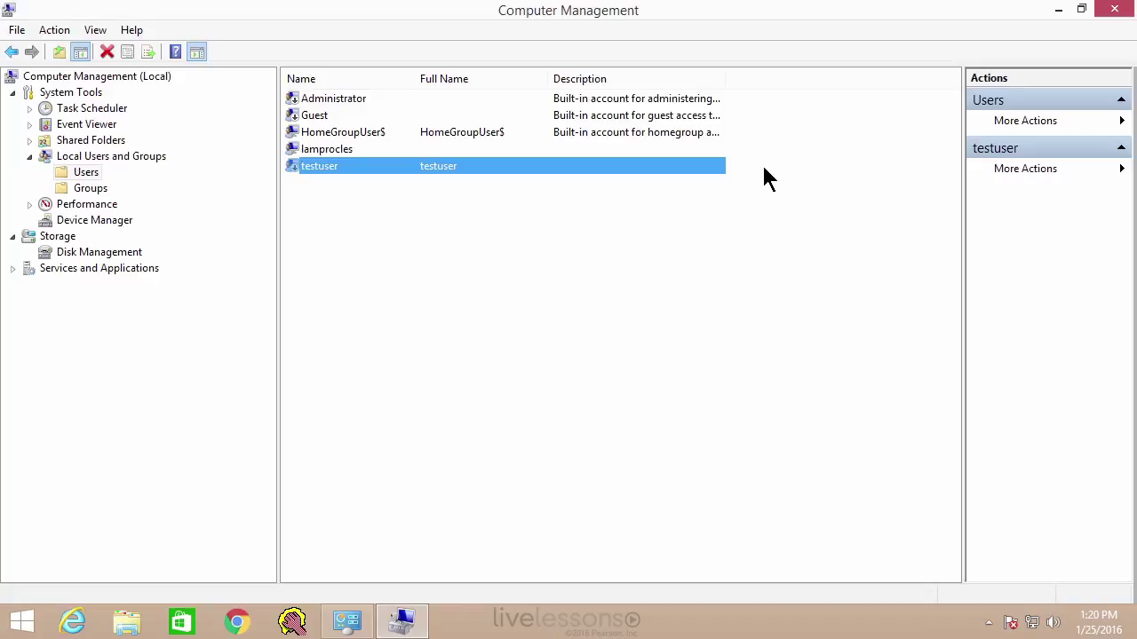
- Switch to the Groups list and step through Administrators, Guests, Users and Power Users
{"action": "left_click", "coordinate": [768, 178]}
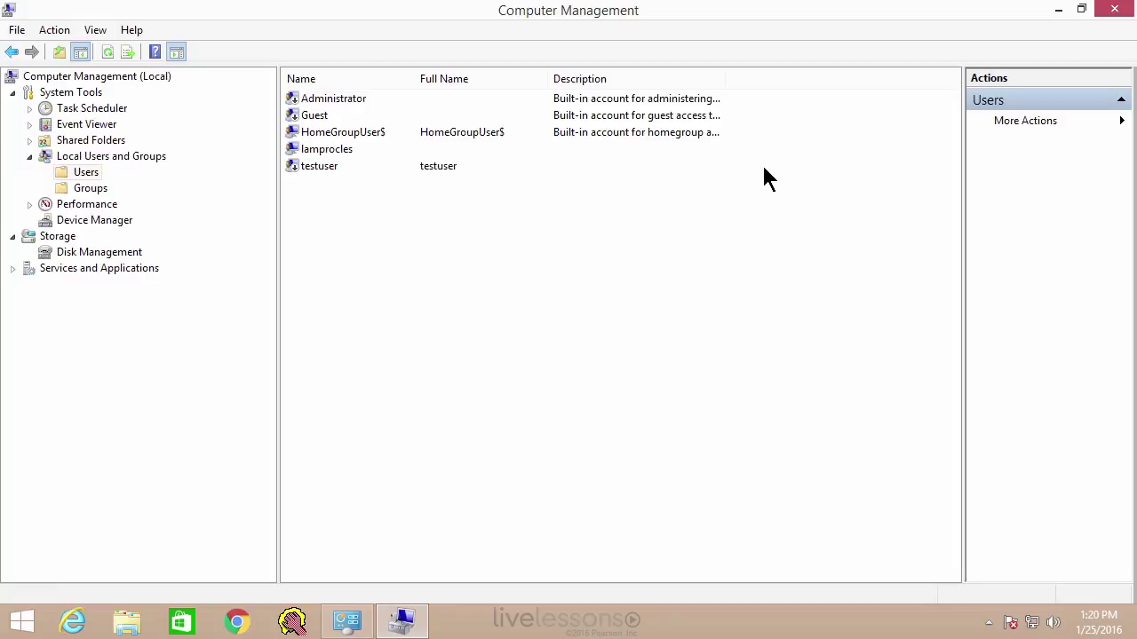
{"action": "key", "text": "Down"}
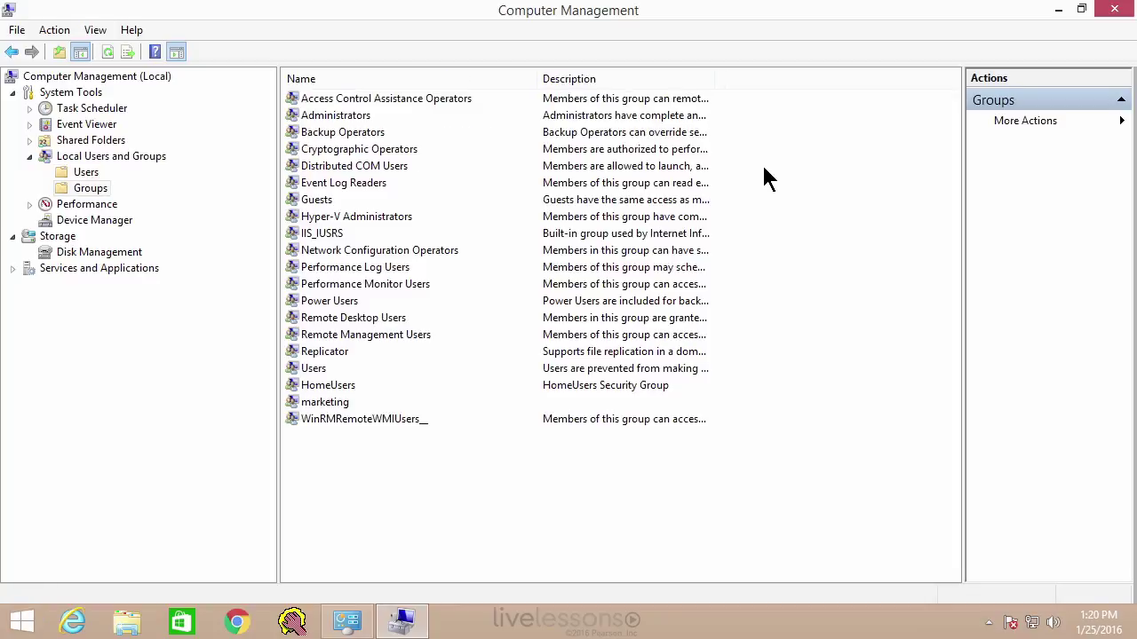
{"action": "key", "text": "Tab"}
{"action": "key", "text": "Down"}
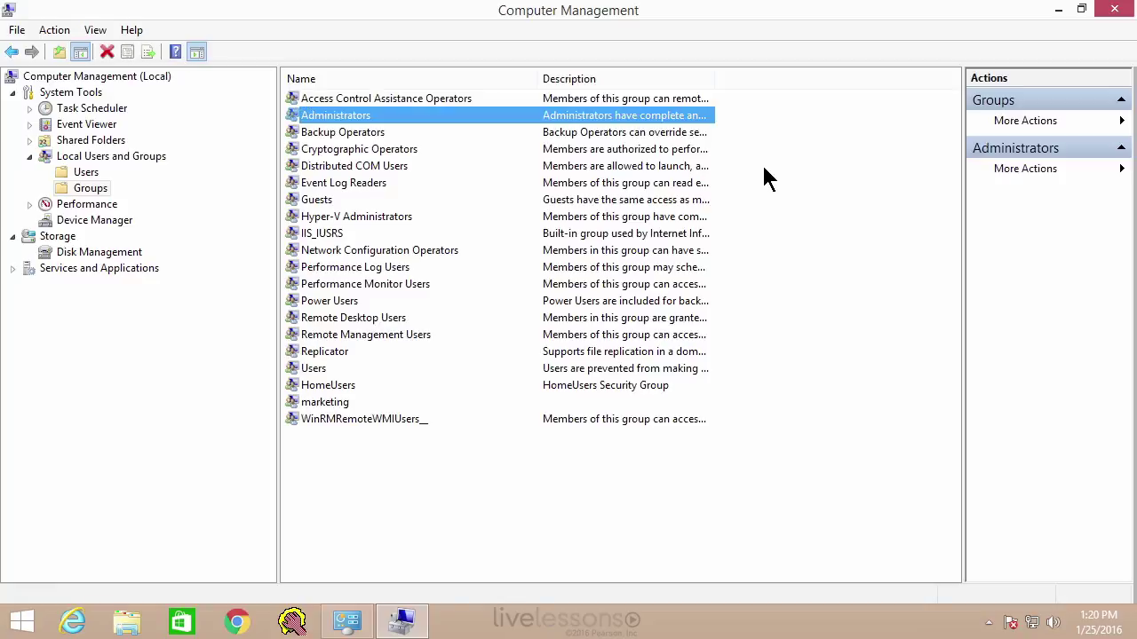
{"action": "key", "text": "g"}
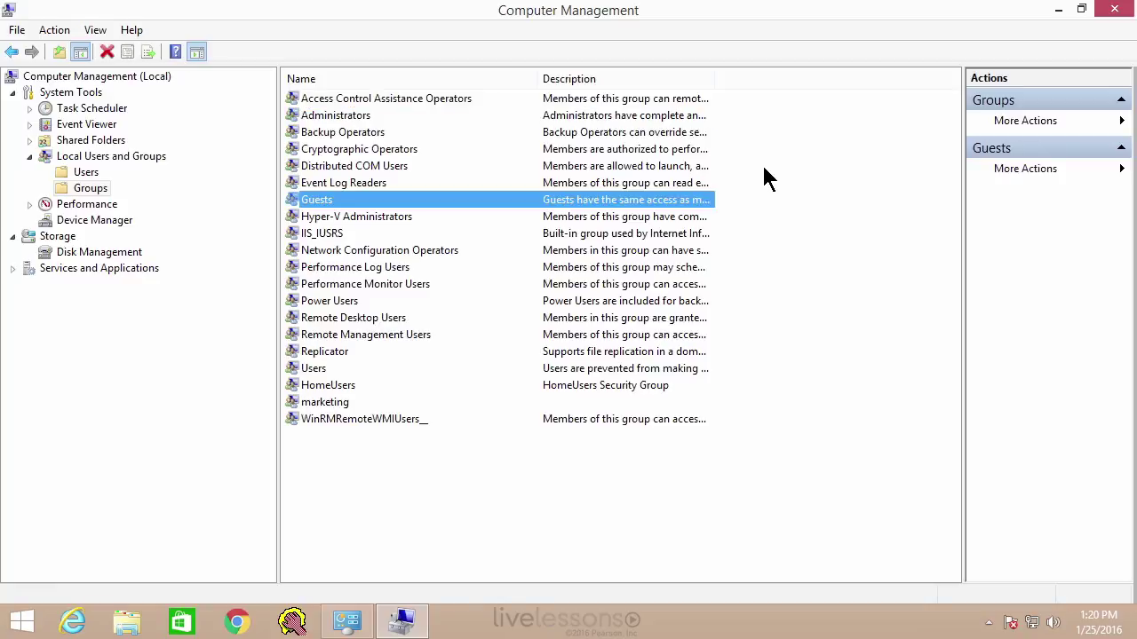
{"action": "key", "text": "u"}
{"action": "key", "text": "p"}
{"action": "key", "text": "o"}
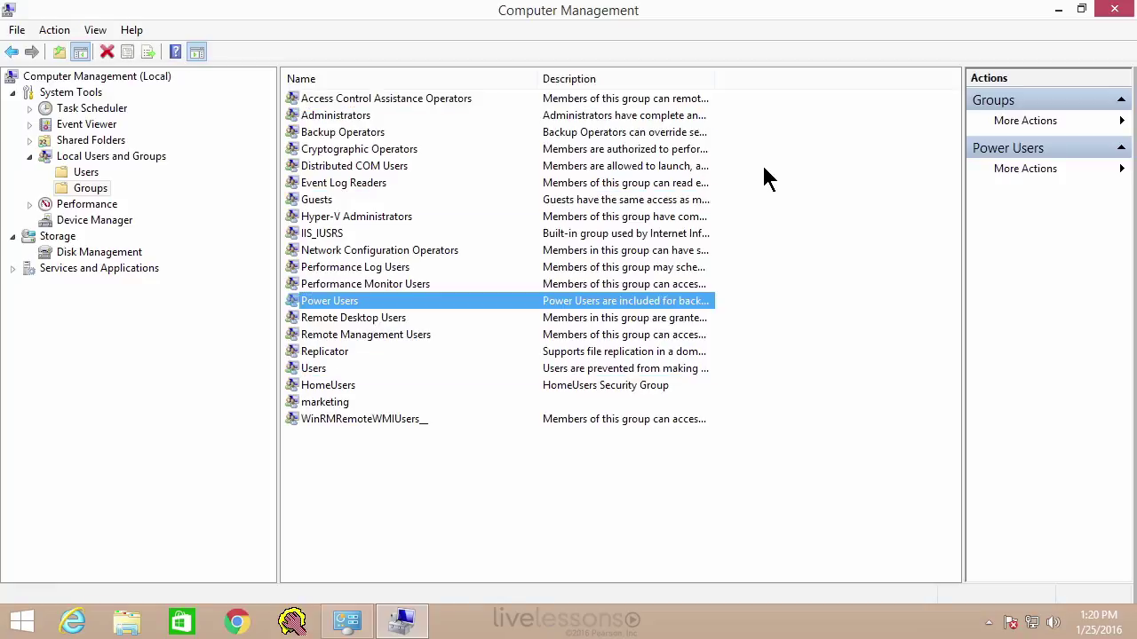